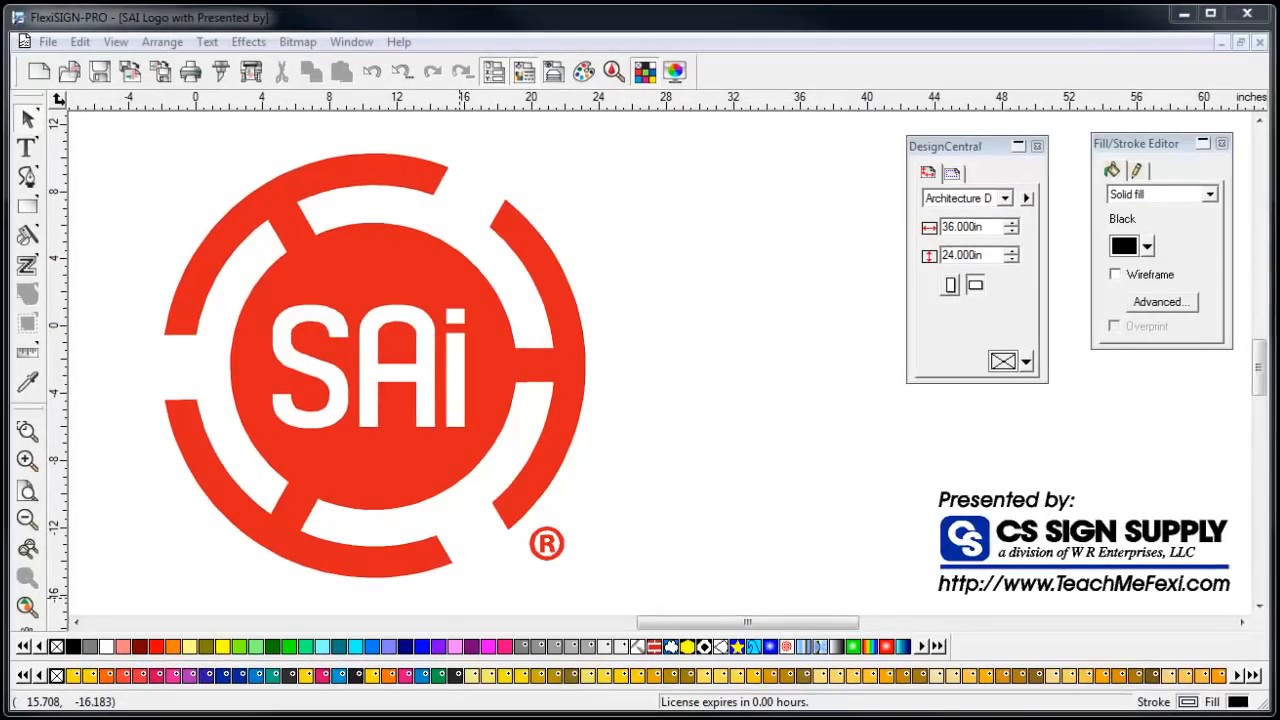
# Step: Switch to Production Manager, check the VersaCAMM VS-540 and T1400 PRO SL device setups, and return to the logo design
pyautogui.hotkey('alt', 'Tab')
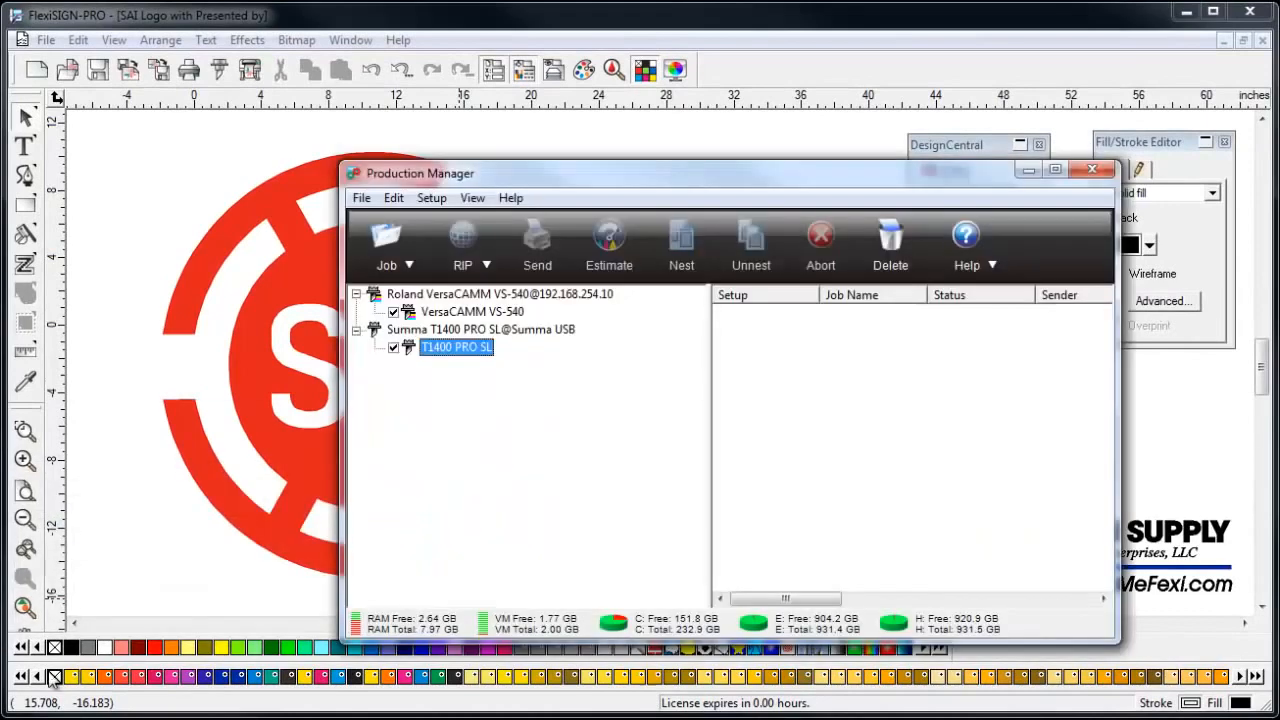
pyautogui.click(455, 312)
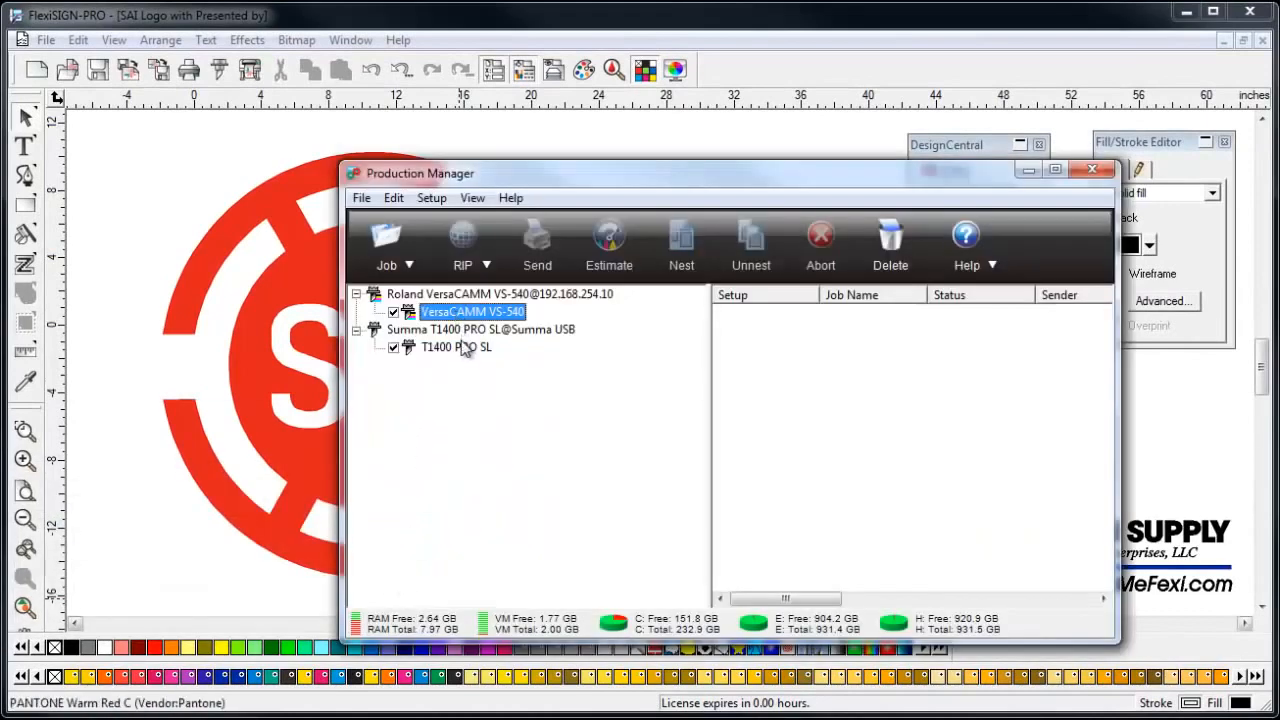
pyautogui.click(465, 348)
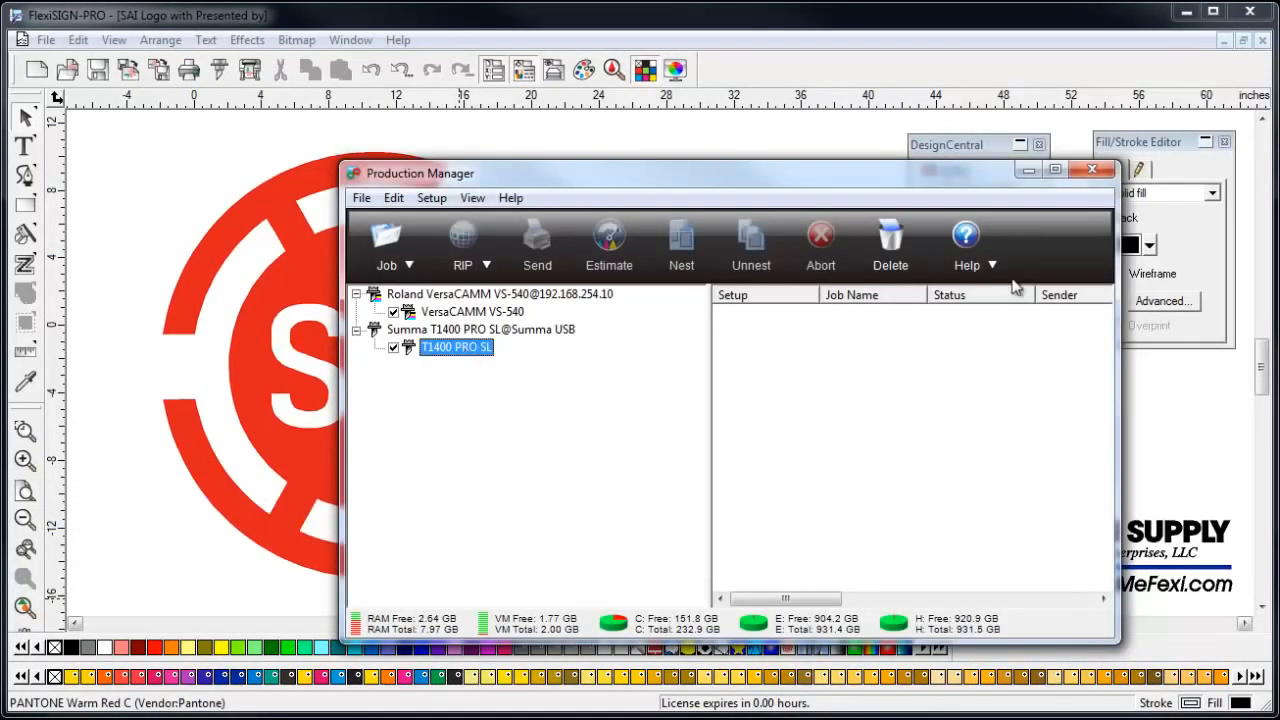
pyautogui.click(1027, 170)
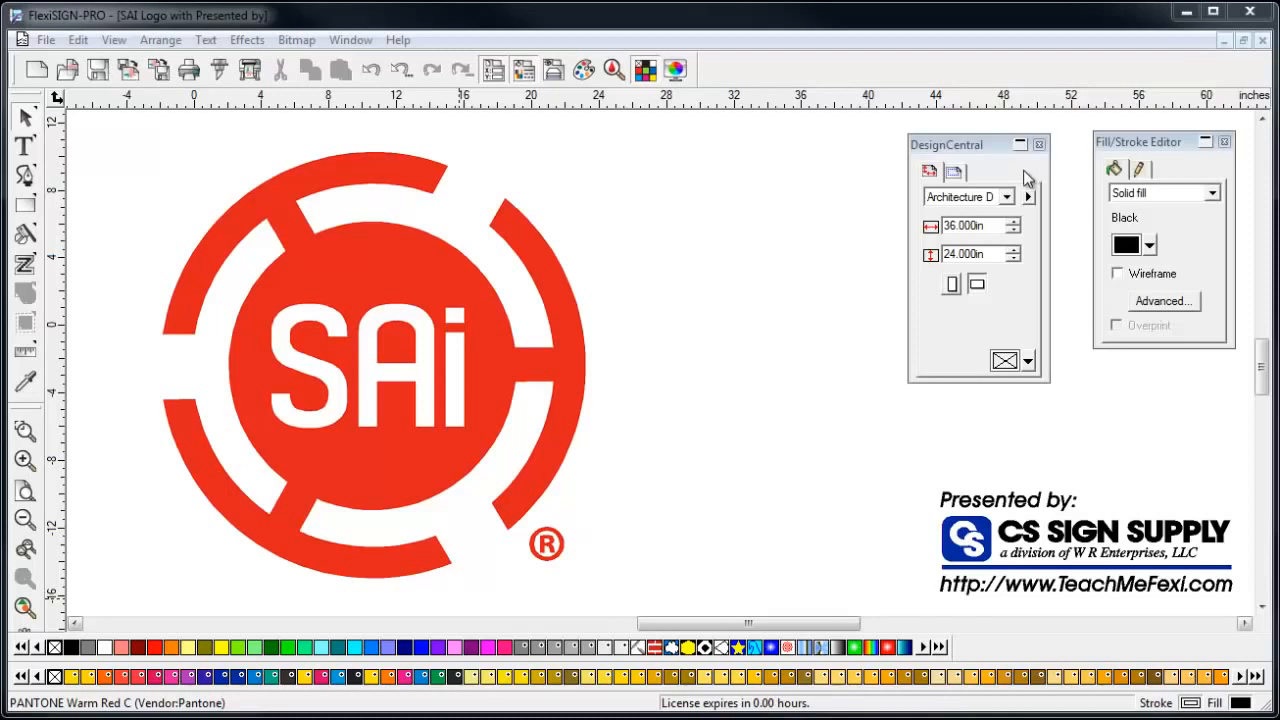
# Step: Start a contour cut on the red SAi logo using the Contour shape
pyautogui.click(478, 276)
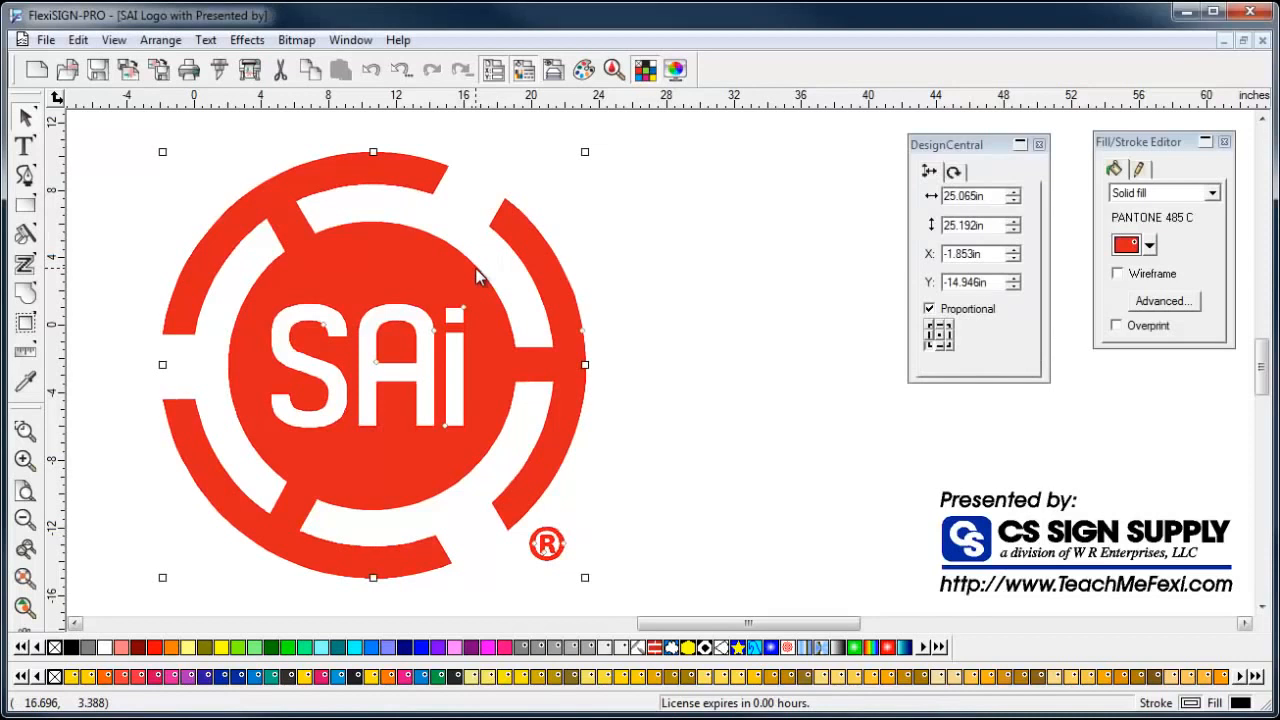
pyautogui.click(247, 40)
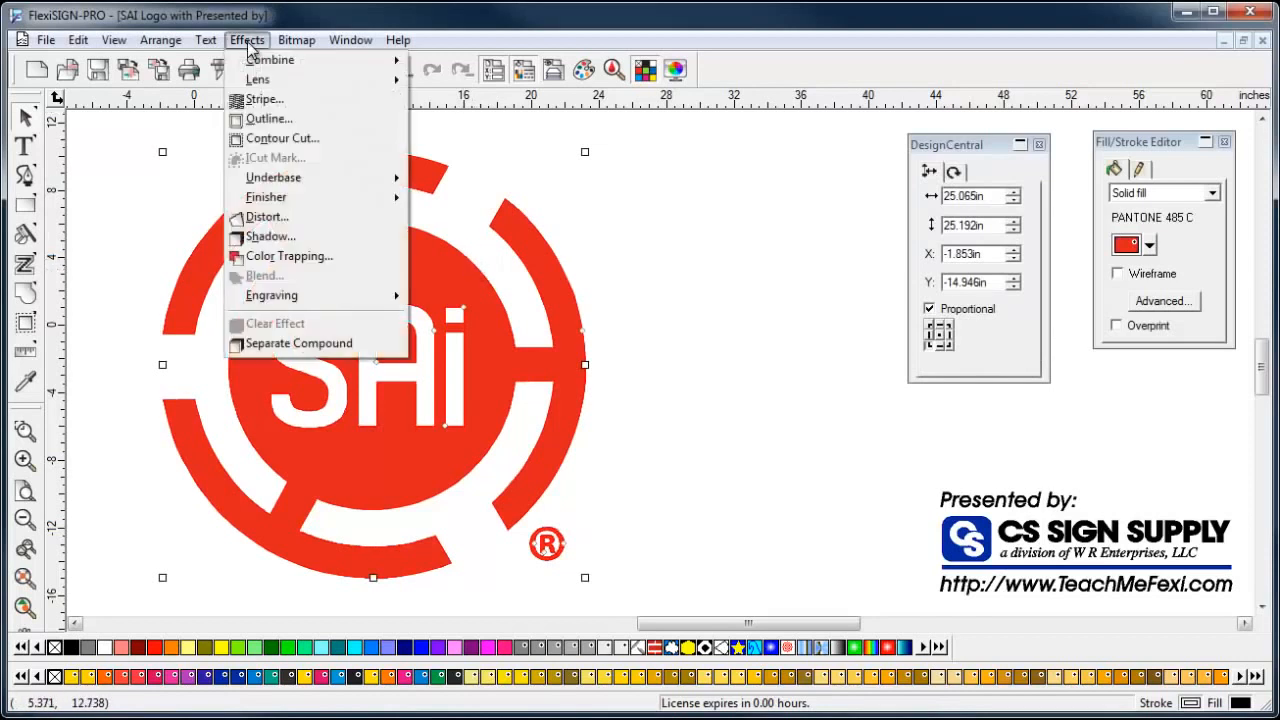
pyautogui.click(279, 146)
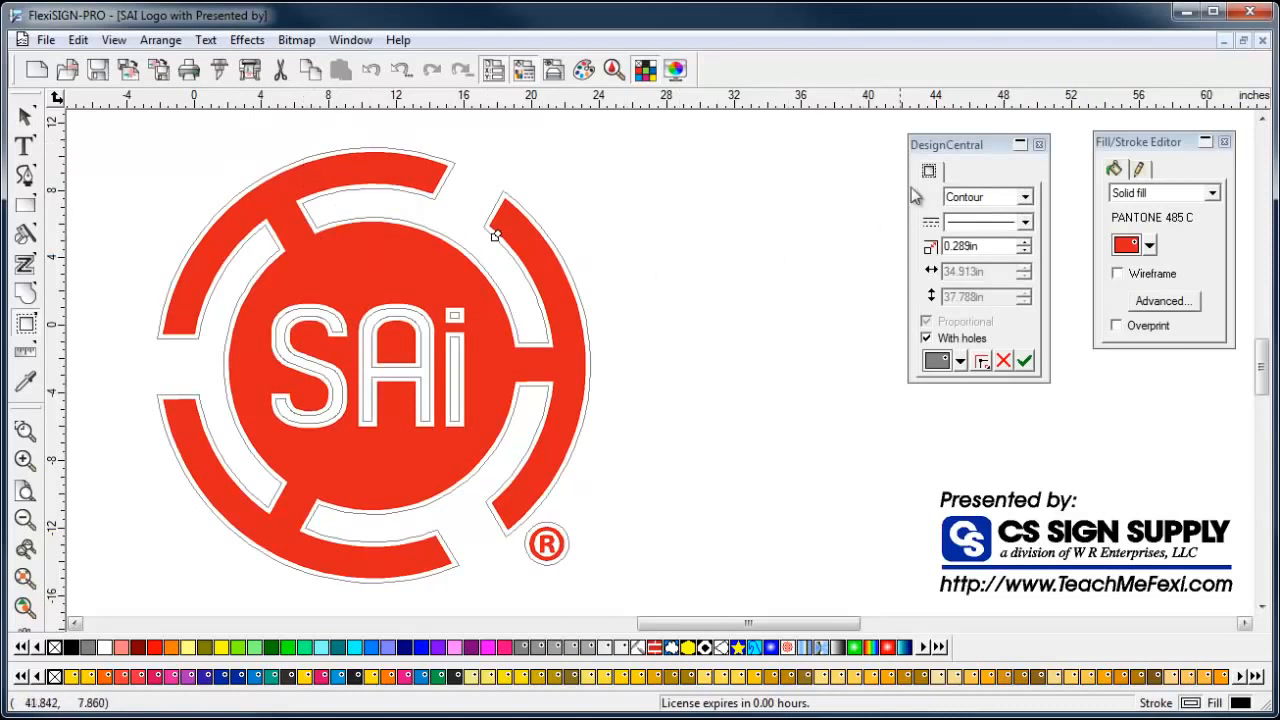
pyautogui.click(1022, 199)
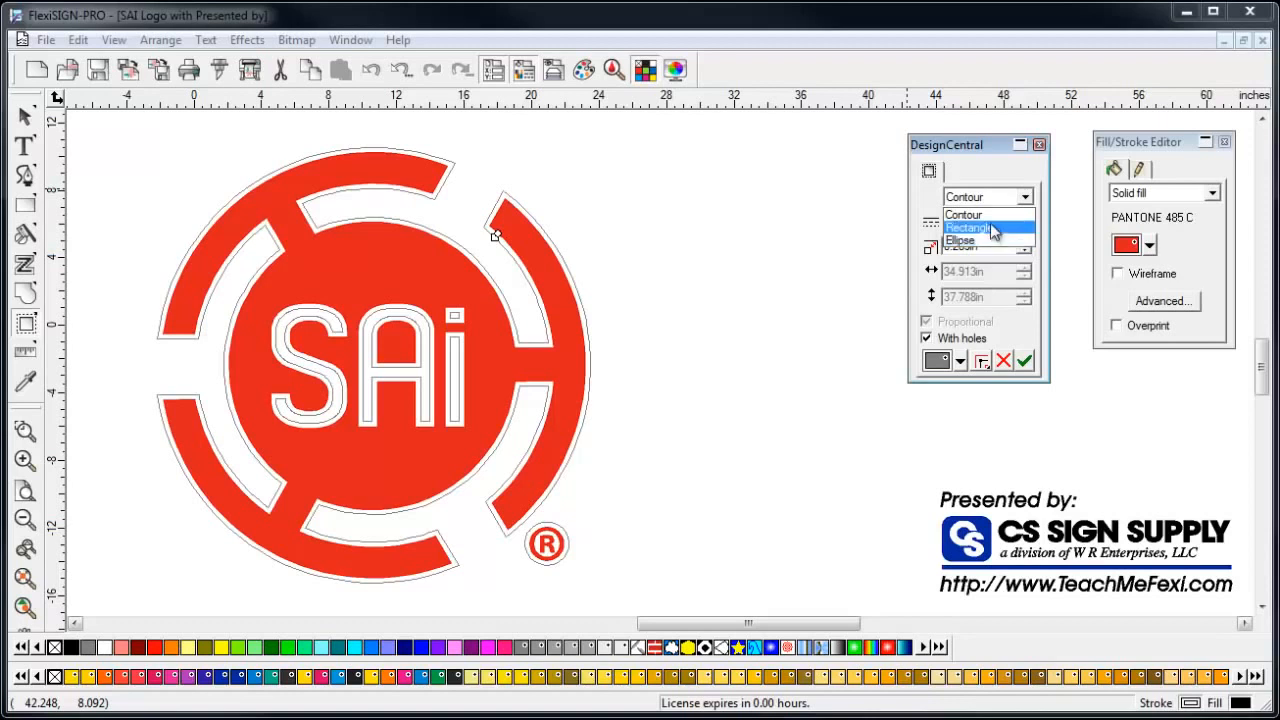
pyautogui.click(990, 214)
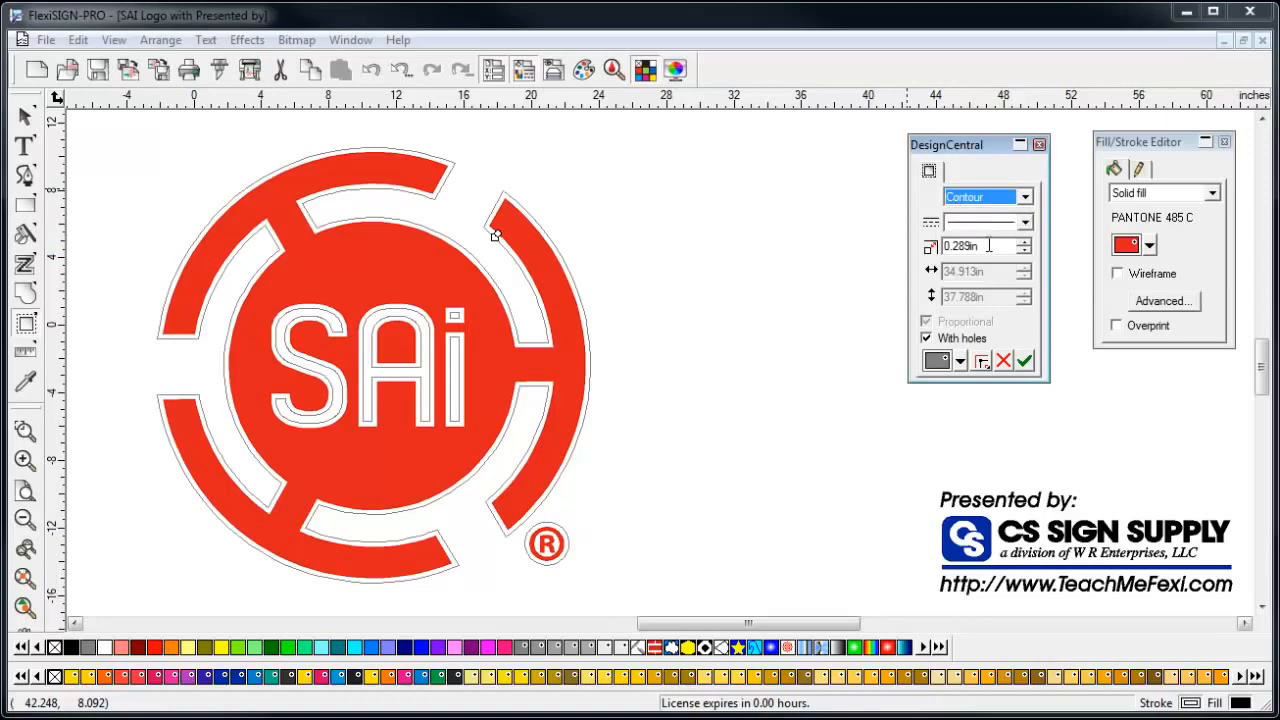
# Step: Change the cut line shape to a rectangle with a proportional width of 30 in
pyautogui.click(1000, 198)
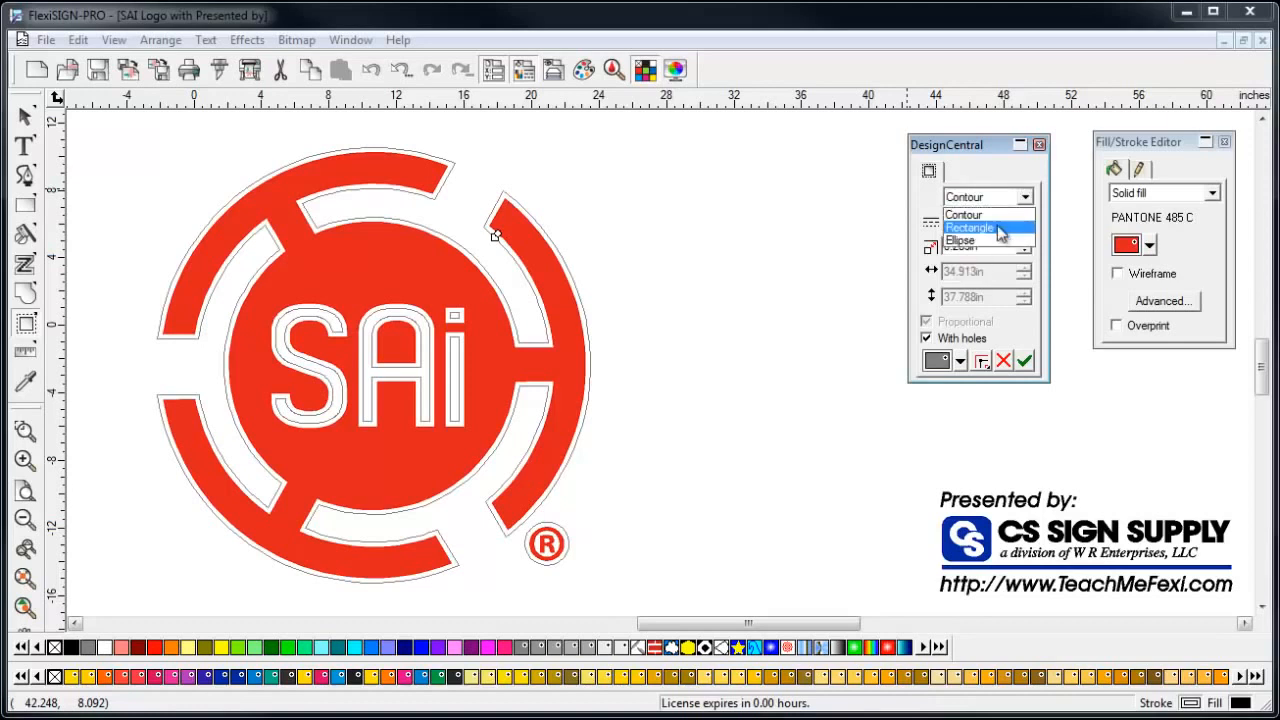
pyautogui.click(1000, 228)
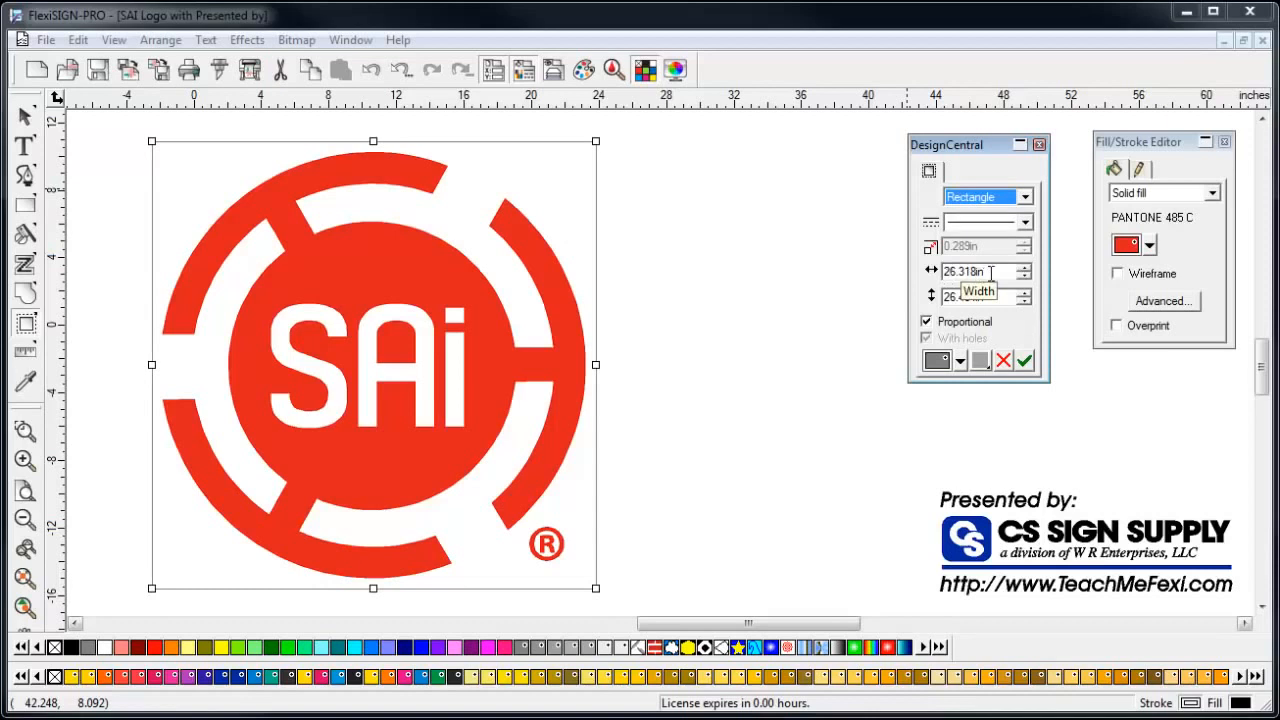
pyautogui.moveTo(990, 273); pyautogui.dragTo(932, 276)
pyautogui.write('30')
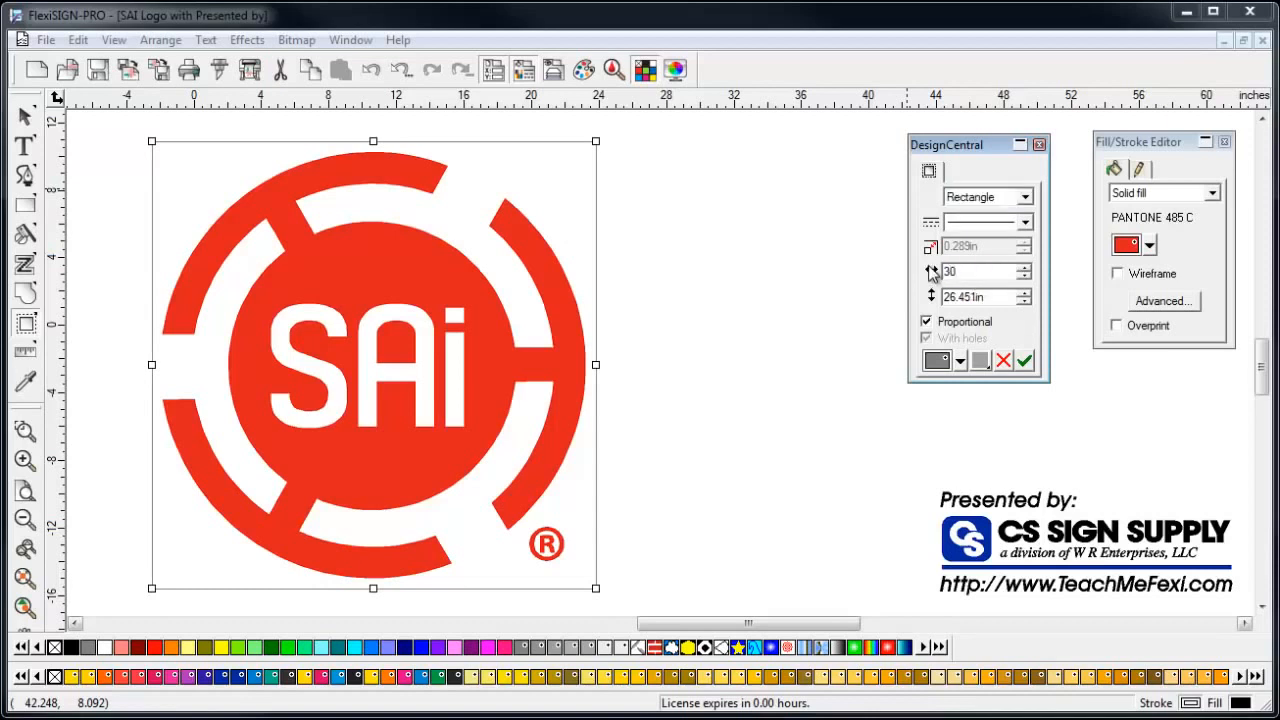
pyautogui.press('Tab')
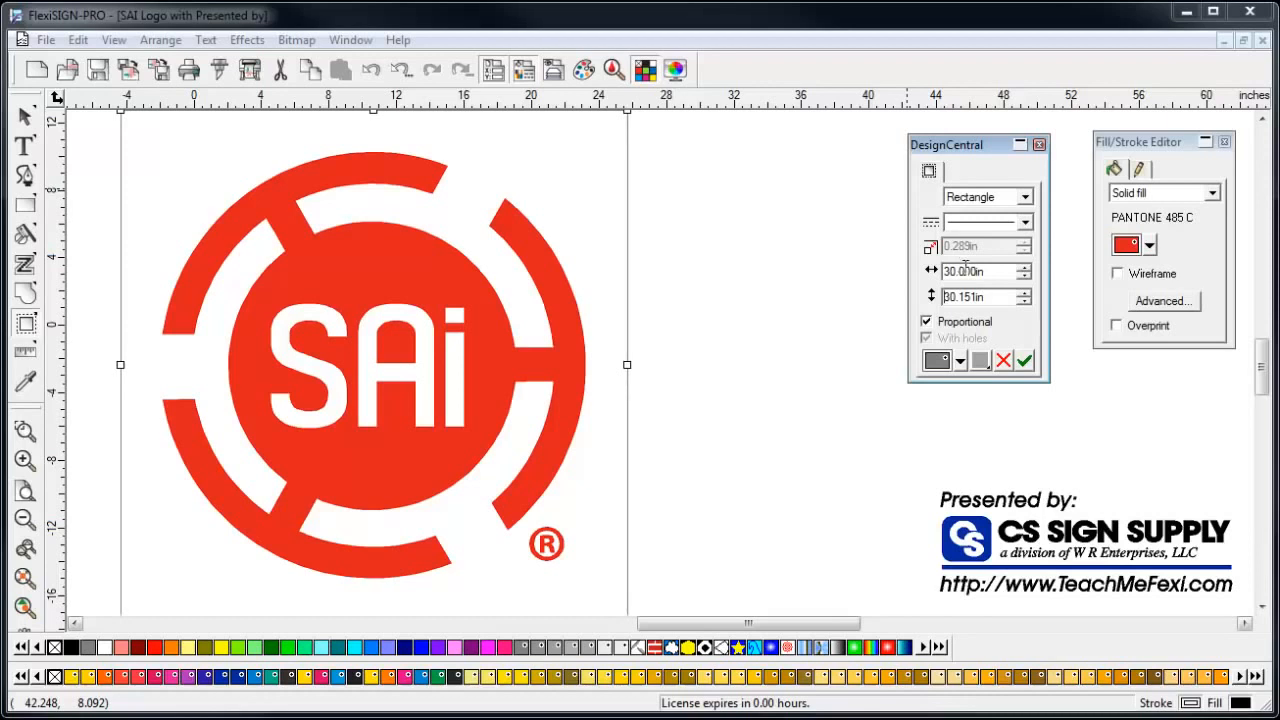
# Step: Change the cut line shape to an ellipse and try proportional widths of 22 in and 28 in
pyautogui.click(982, 204)
pyautogui.click(963, 240)
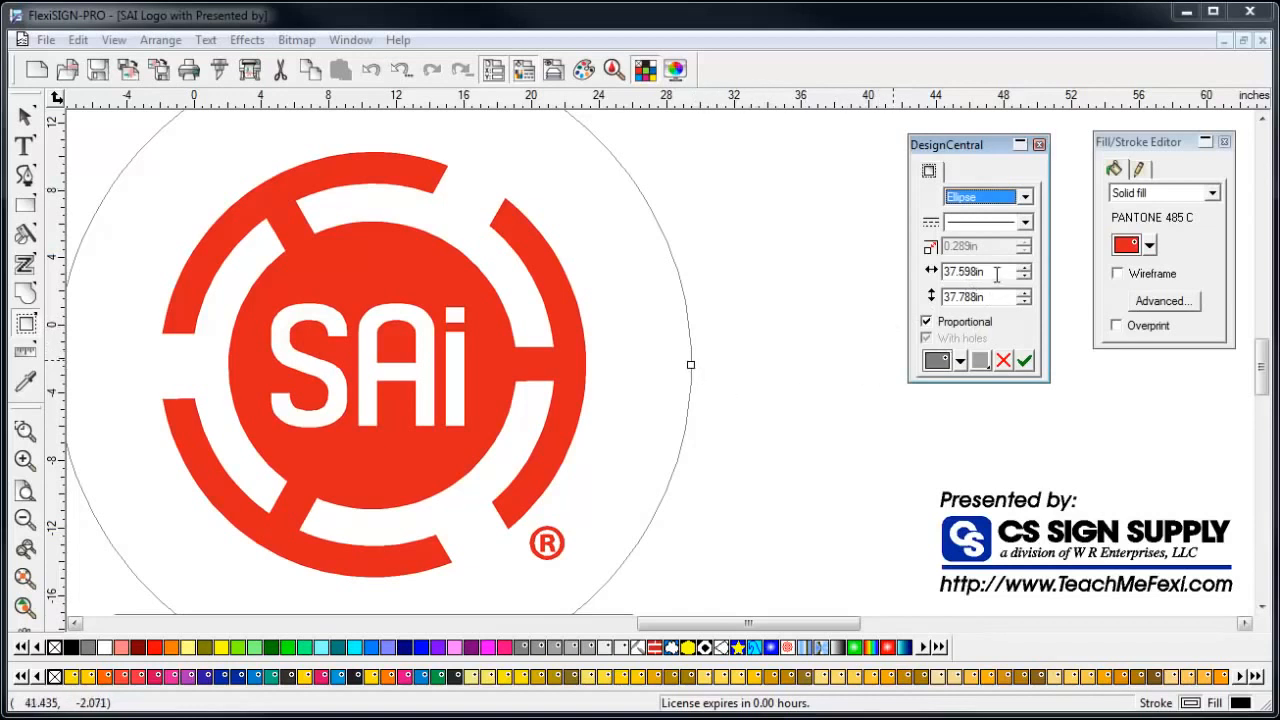
pyautogui.moveTo(986, 271); pyautogui.dragTo(900, 281)
pyautogui.write('22')
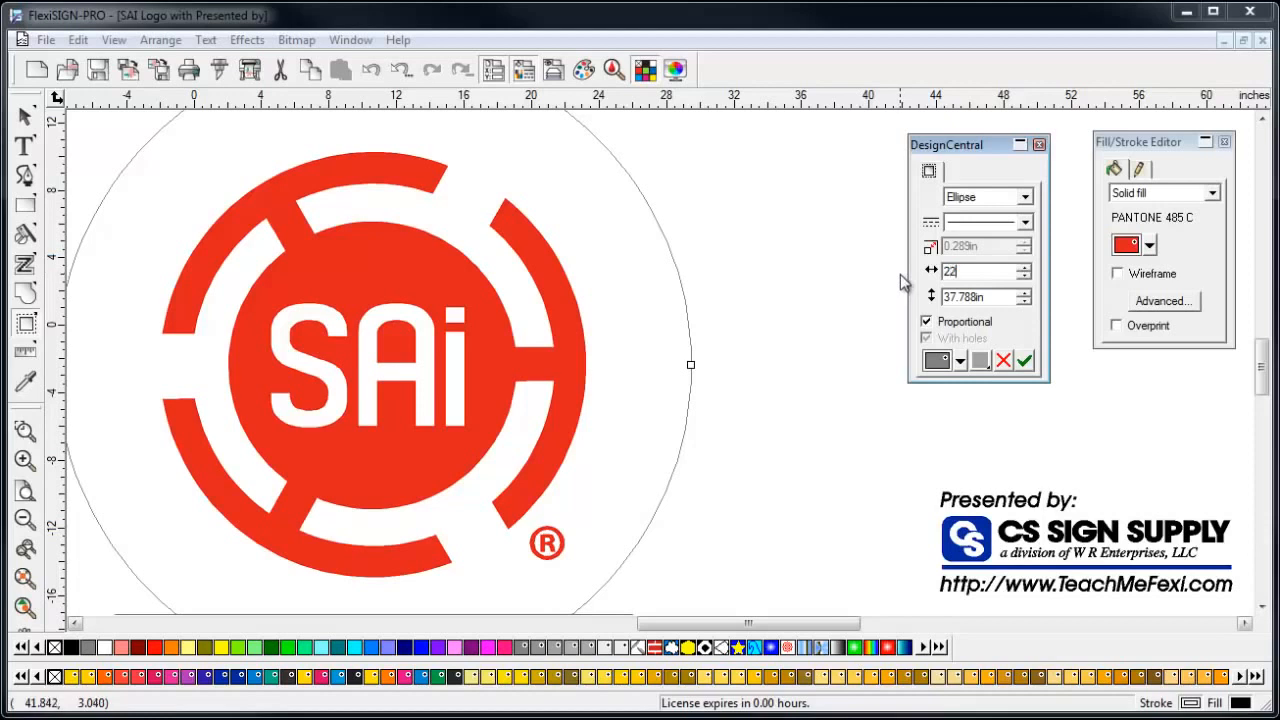
pyautogui.press('Return')
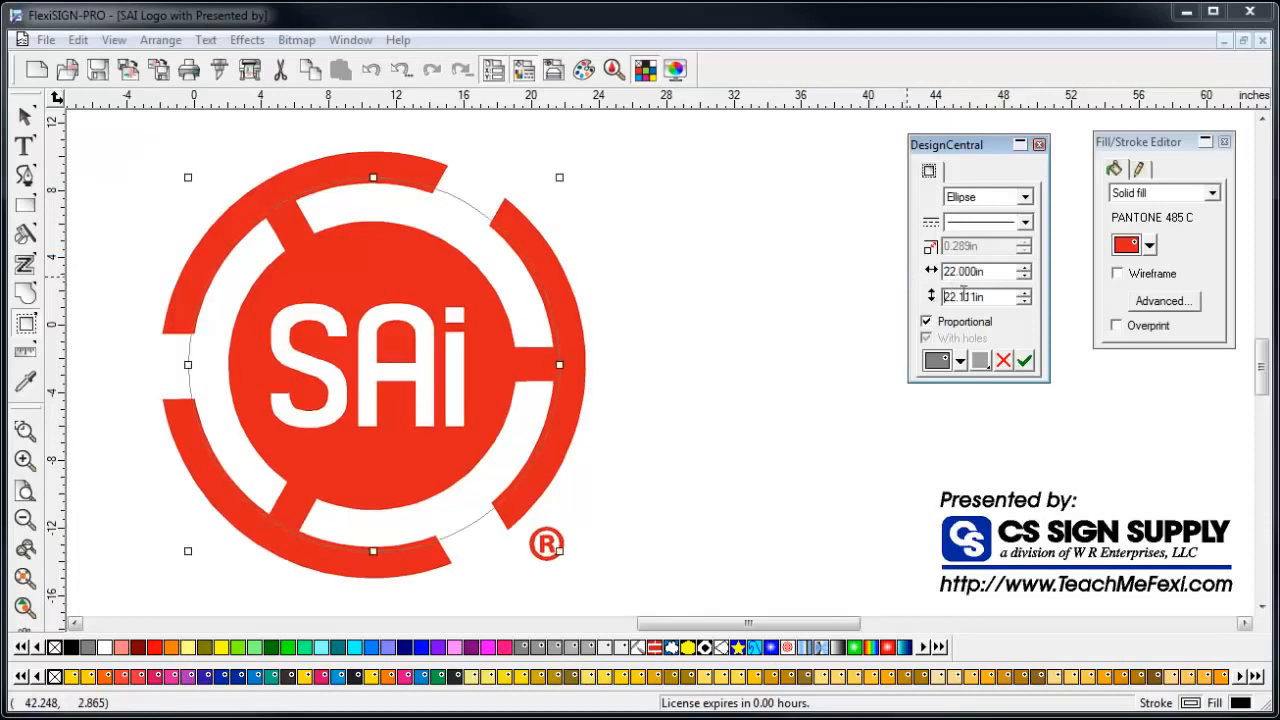
pyautogui.moveTo(990, 272); pyautogui.dragTo(876, 281)
pyautogui.write('28')
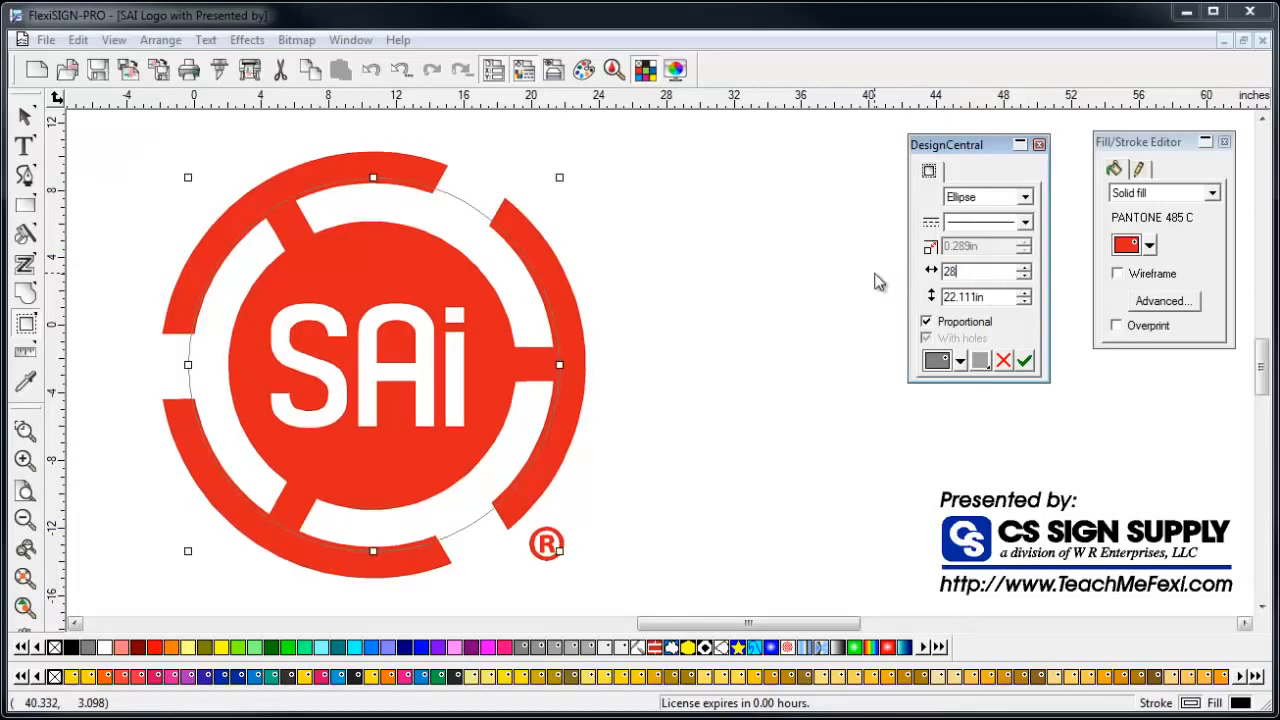
pyautogui.press('Return')
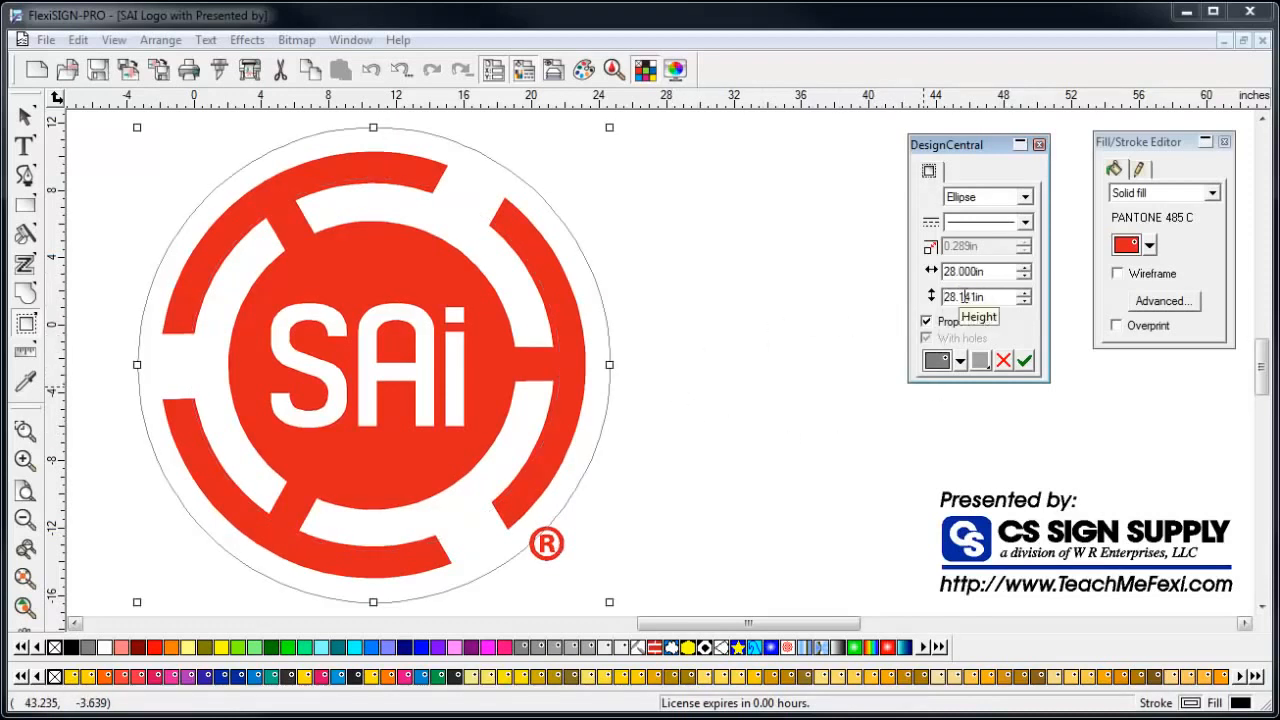
# Step: Return the cut line shape to Contour and set its offset to 0 in
pyautogui.click(970, 198)
pyautogui.click(976, 222)
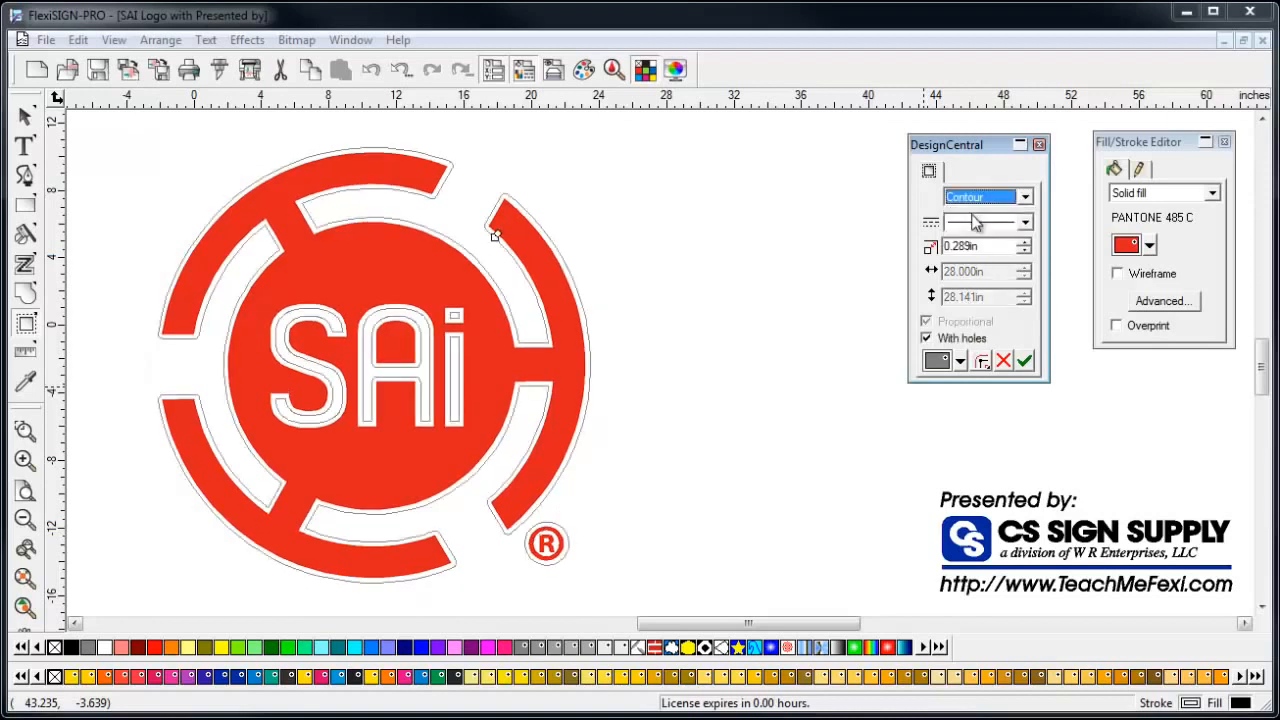
pyautogui.doubleClick(988, 246)
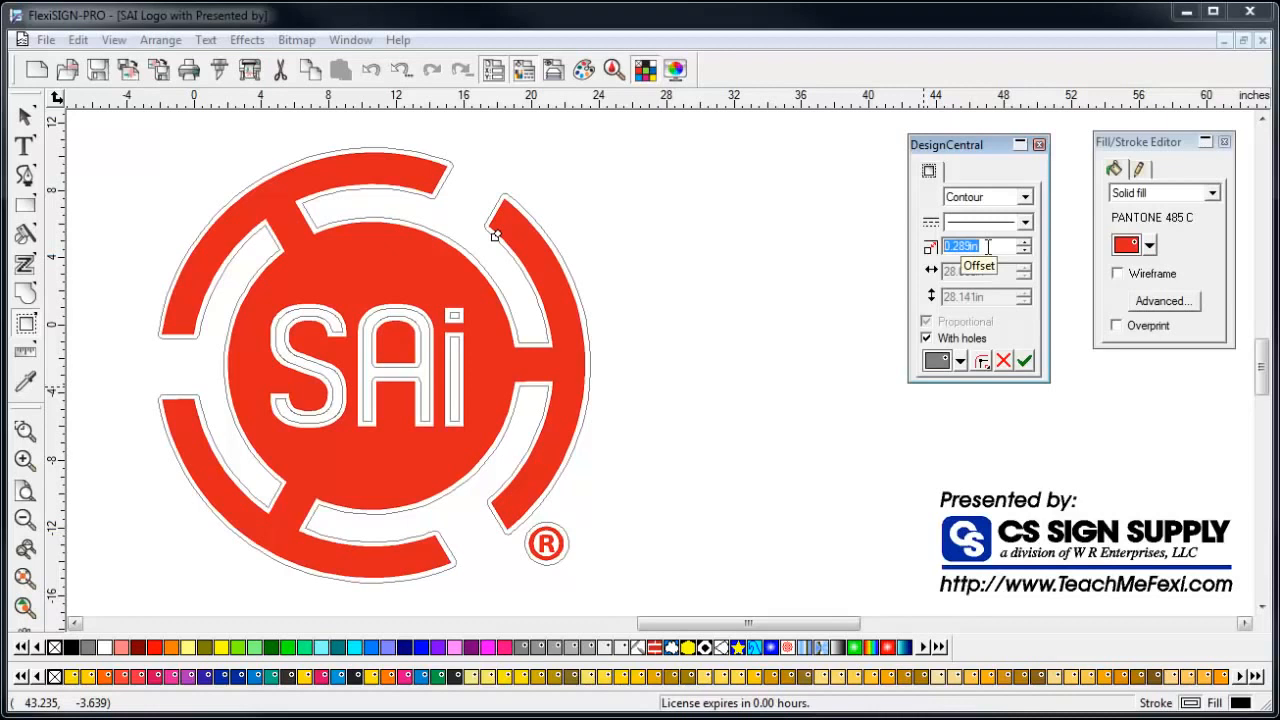
pyautogui.write('0')
pyautogui.press('Return')
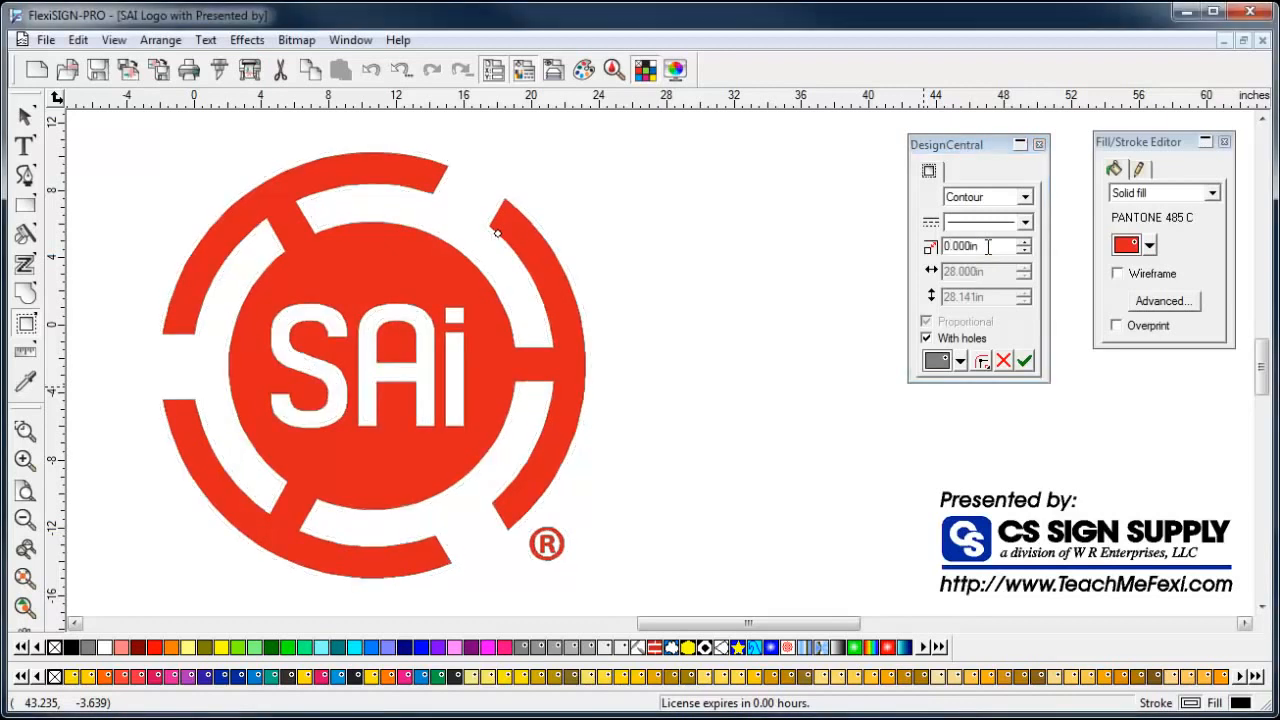
# Step: Move the contour inside the artwork by lowering its offset stepwise to -0.090 in
pyautogui.click(1025, 251)
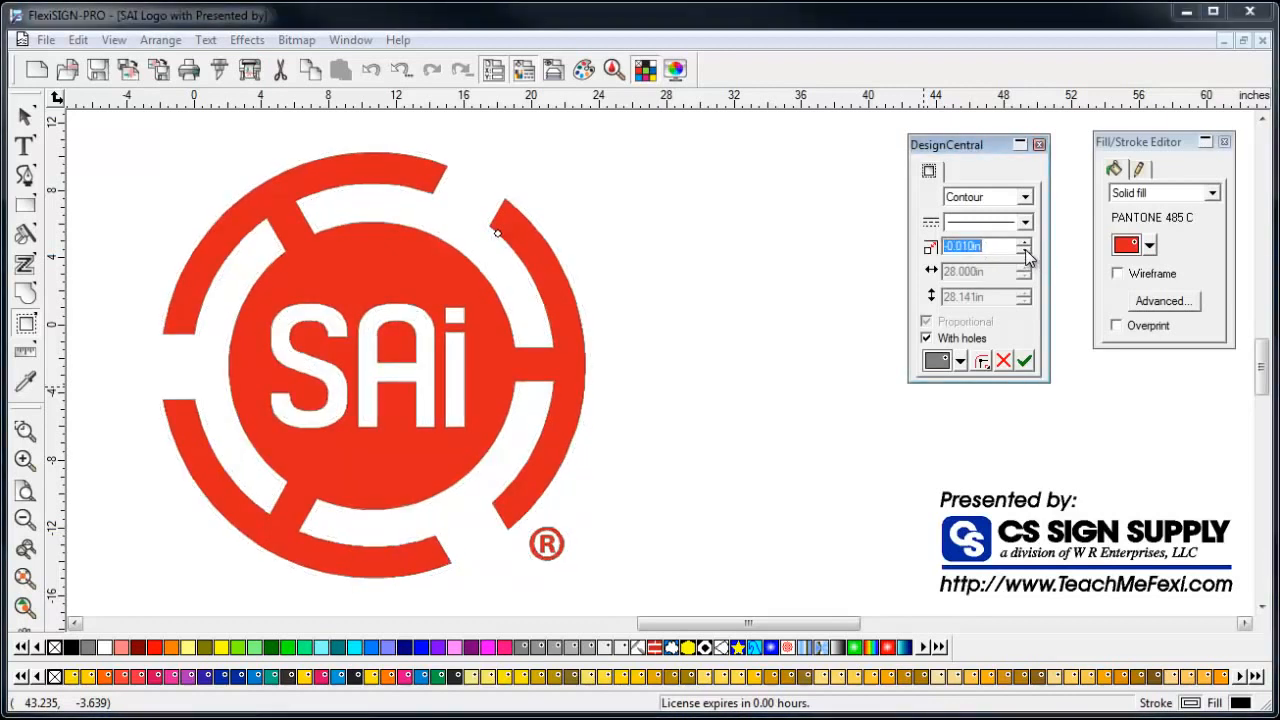
pyautogui.click(1026, 251)
pyautogui.click(1026, 251)
pyautogui.click(1026, 251)
pyautogui.click(1026, 251)
pyautogui.click(1026, 251)
pyautogui.click(1026, 251)
pyautogui.click(1026, 251)
pyautogui.click(1026, 251)
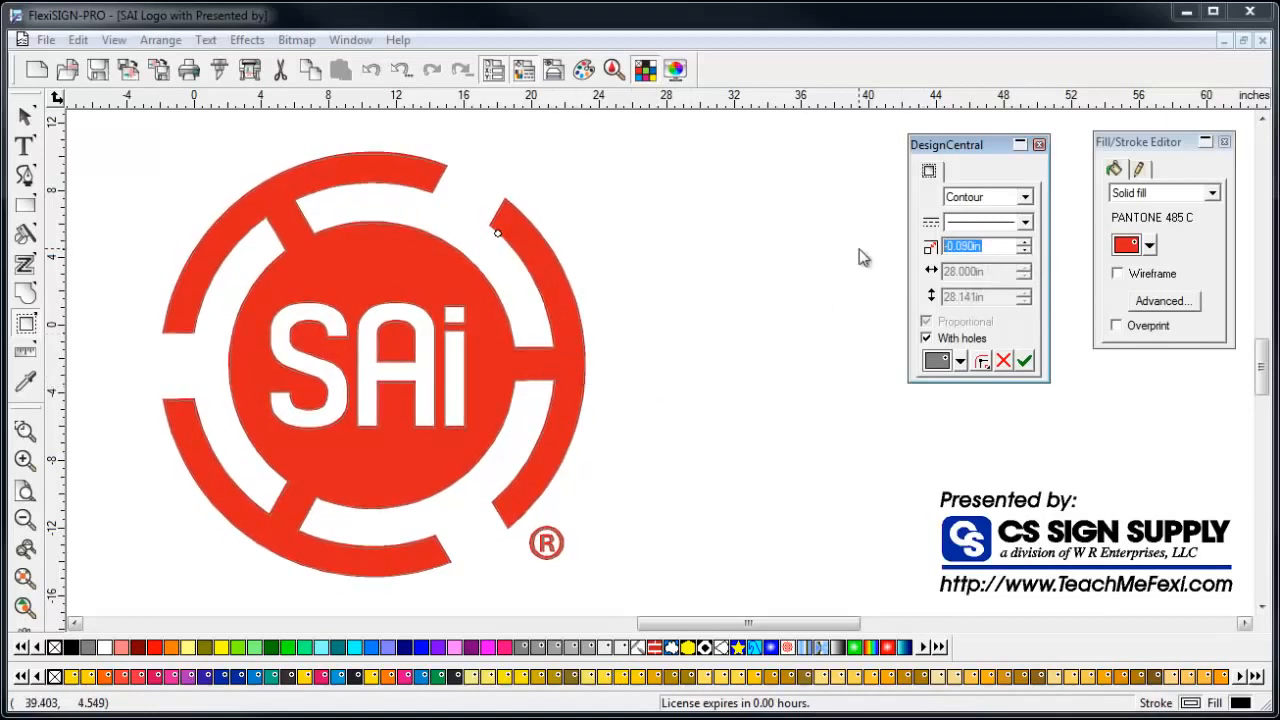
# Step: Set the contour offset to 0.25 in, and adjust it freehand on the artwork to about 0.226 in
pyautogui.write('0.25')
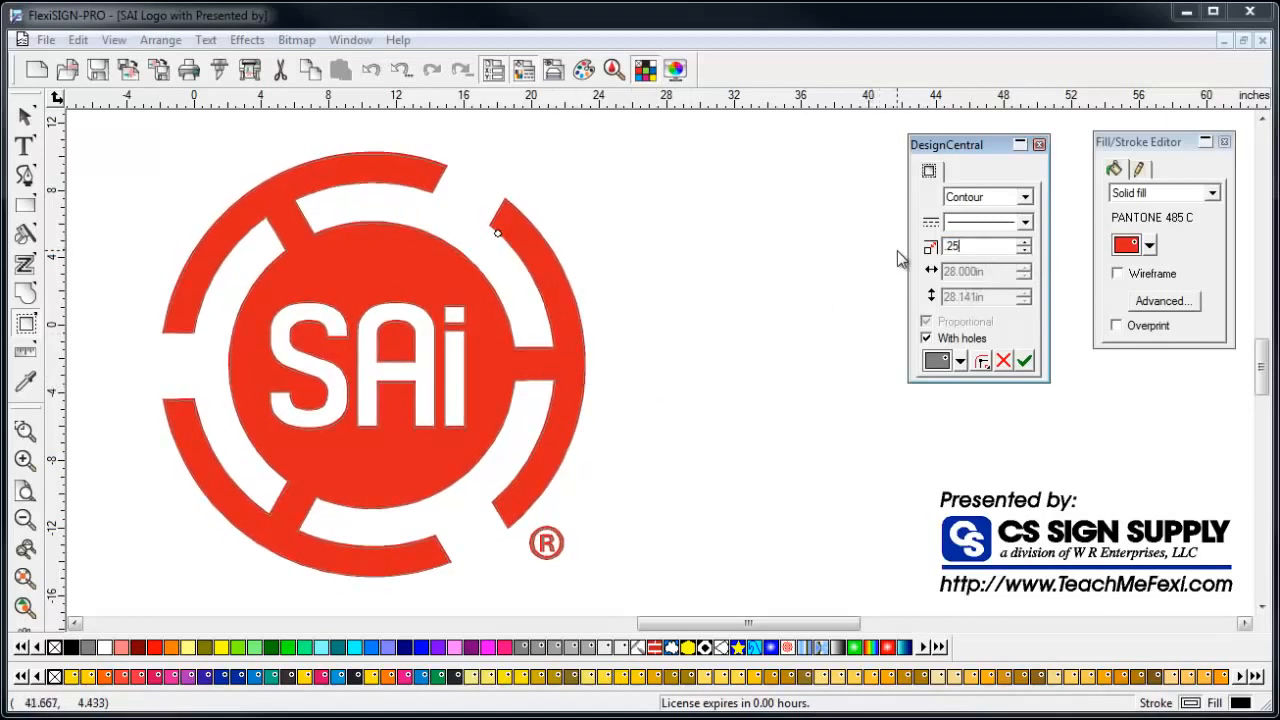
pyautogui.press('Tab')
pyautogui.moveTo(494, 229)
pyautogui.mouseDown()
pyautogui.moveTo(488, 246)
pyautogui.moveTo(527, 225)
pyautogui.moveTo(499, 235)
pyautogui.mouseUp()
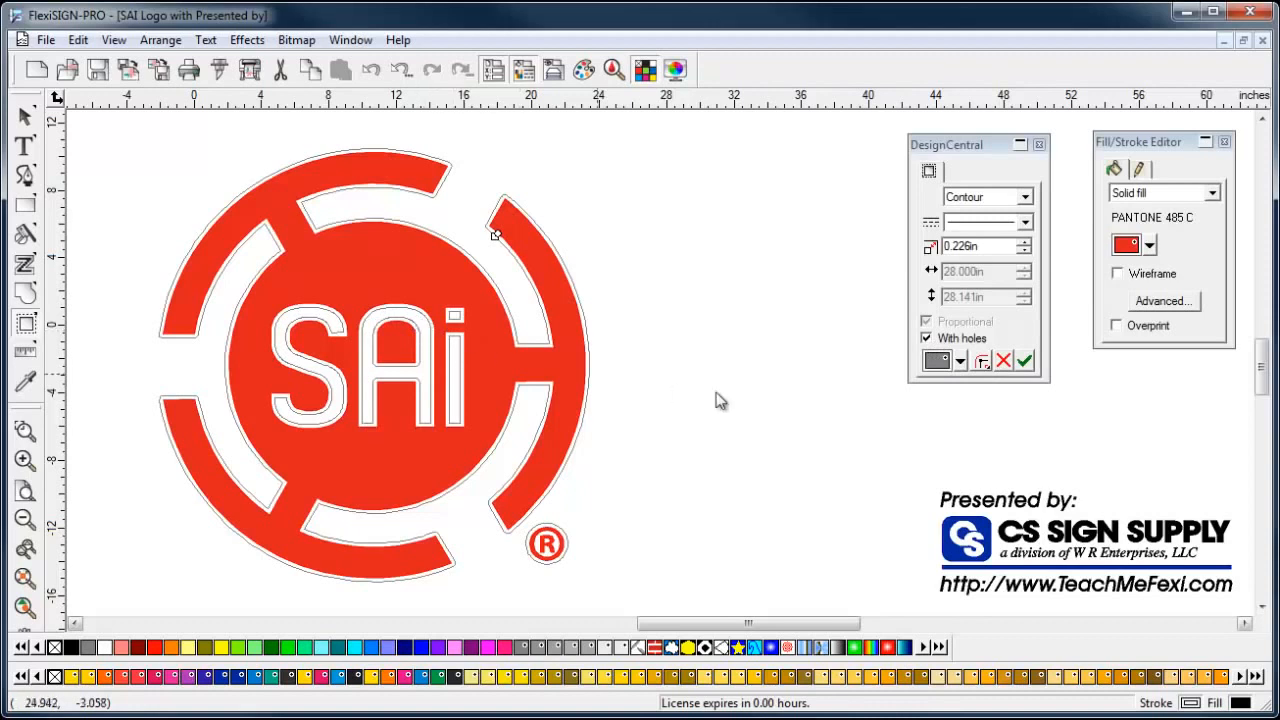
# Step: Try the contour without holes, restore the holes, choose sharp corner joints, and apply the contour cut
pyautogui.click(930, 342)
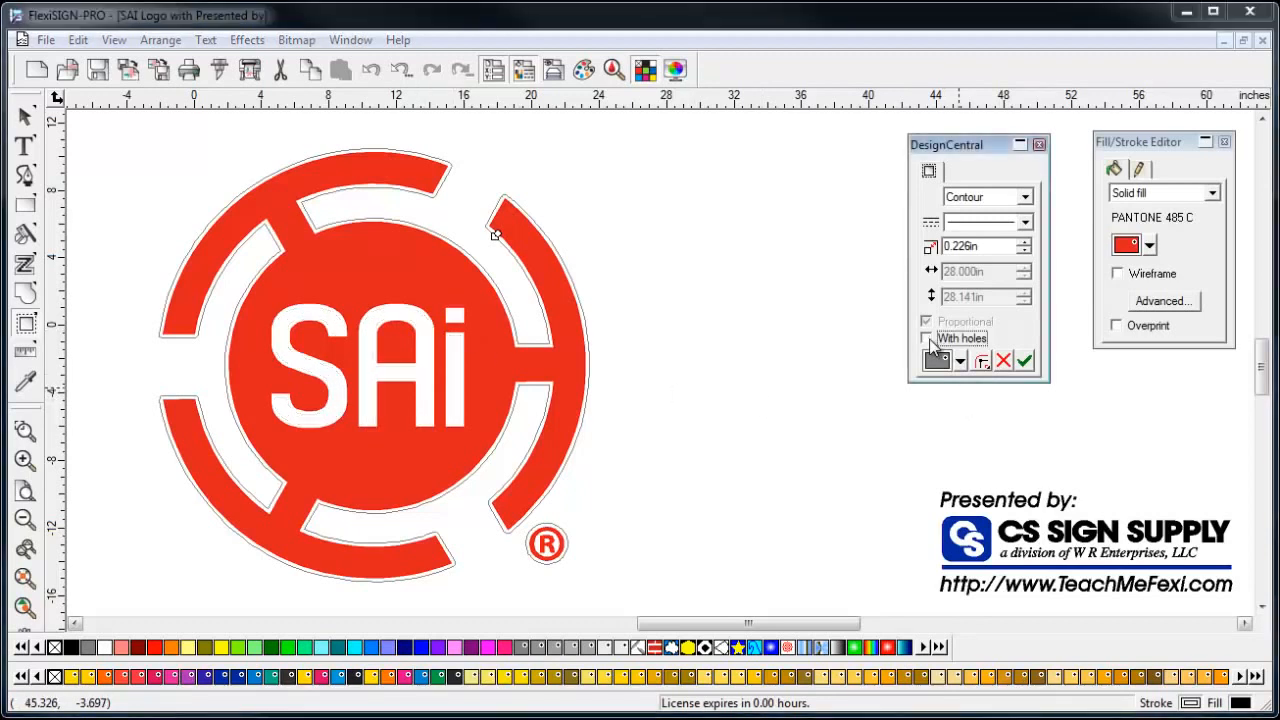
pyautogui.click(928, 339)
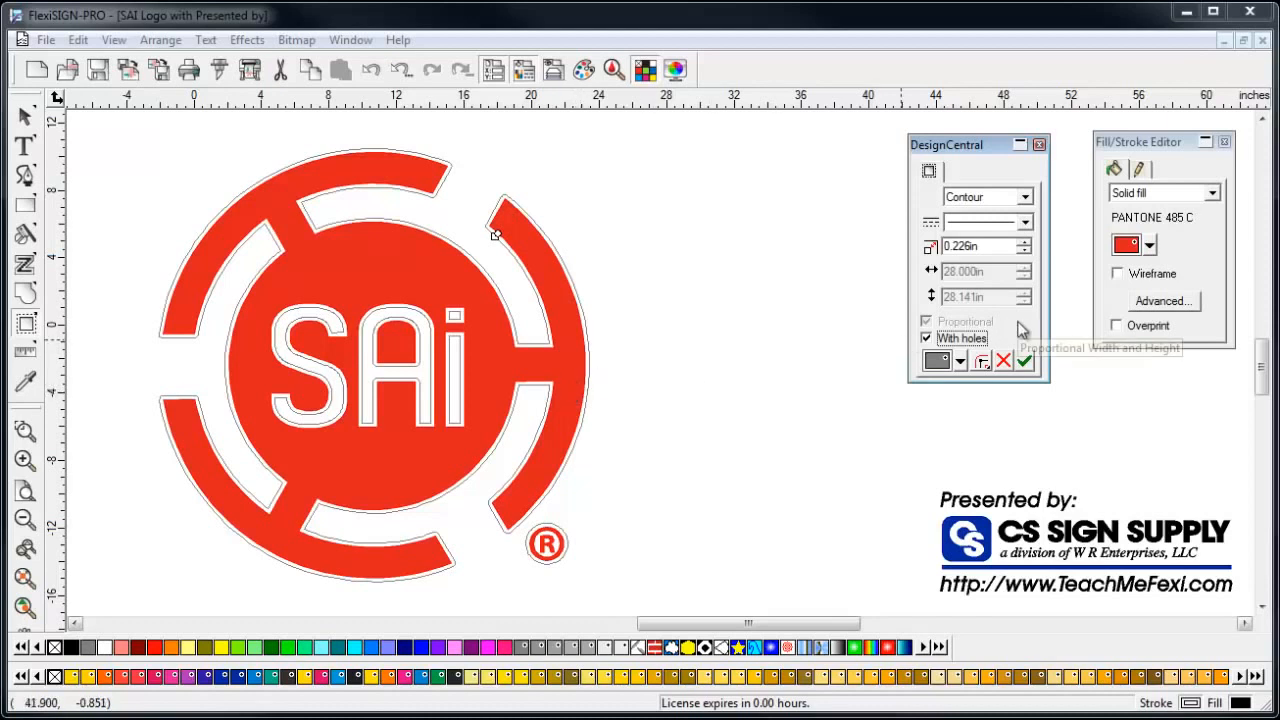
pyautogui.click(981, 362)
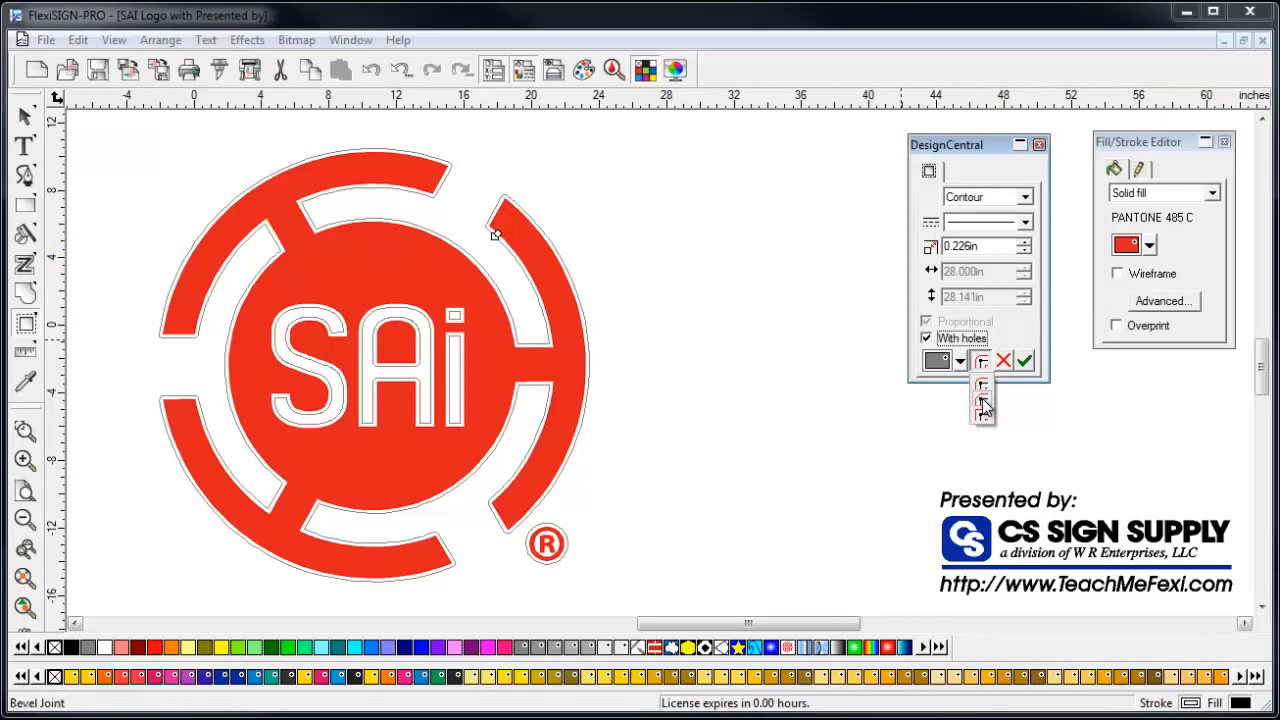
pyautogui.click(984, 414)
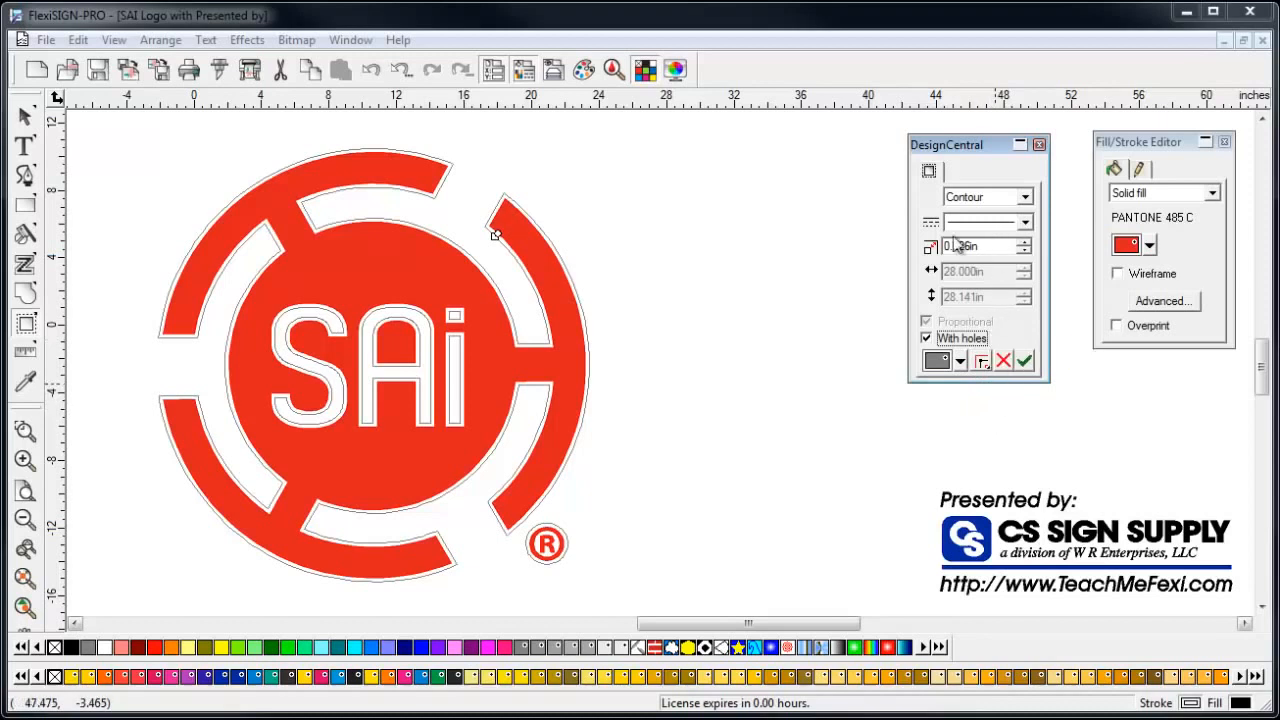
pyautogui.click(1032, 364)
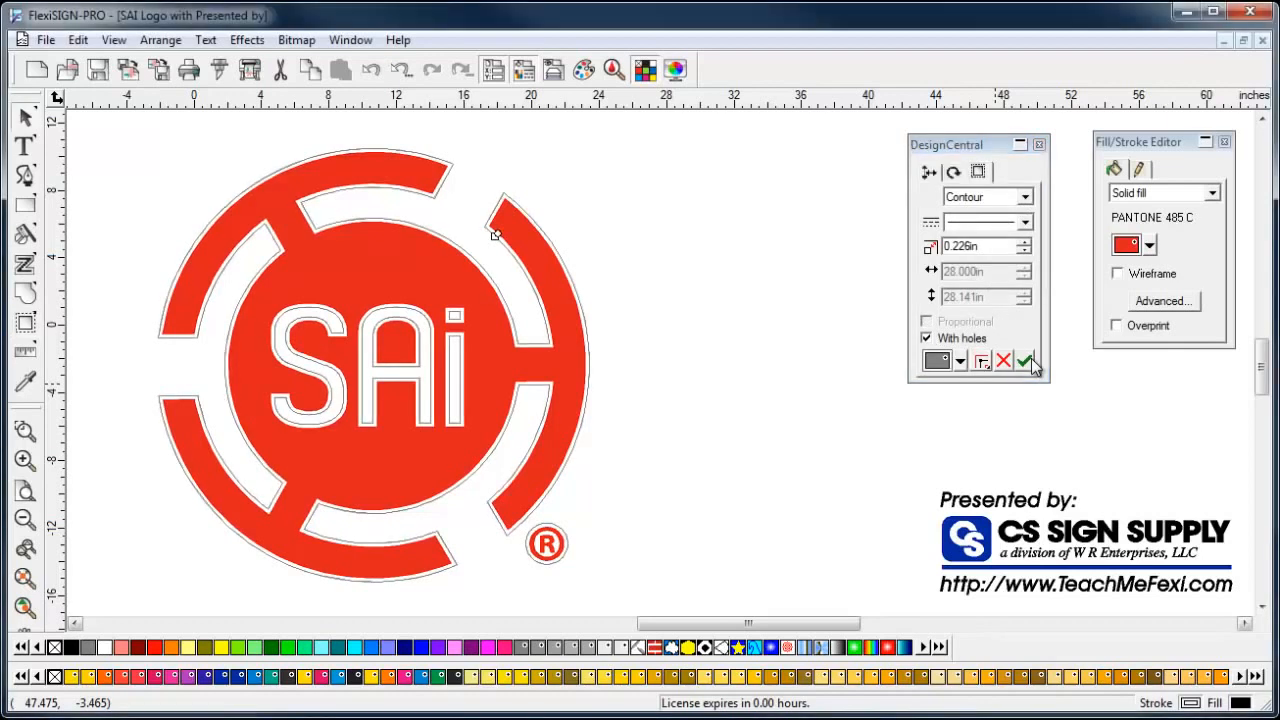
# Step: Select the logo with its contour, open it in RIP and Print, and set the output width to 24 in
pyautogui.moveTo(136, 126)
pyautogui.mouseDown()
pyautogui.moveTo(314, 220)
pyautogui.moveTo(601, 591)
pyautogui.mouseUp()
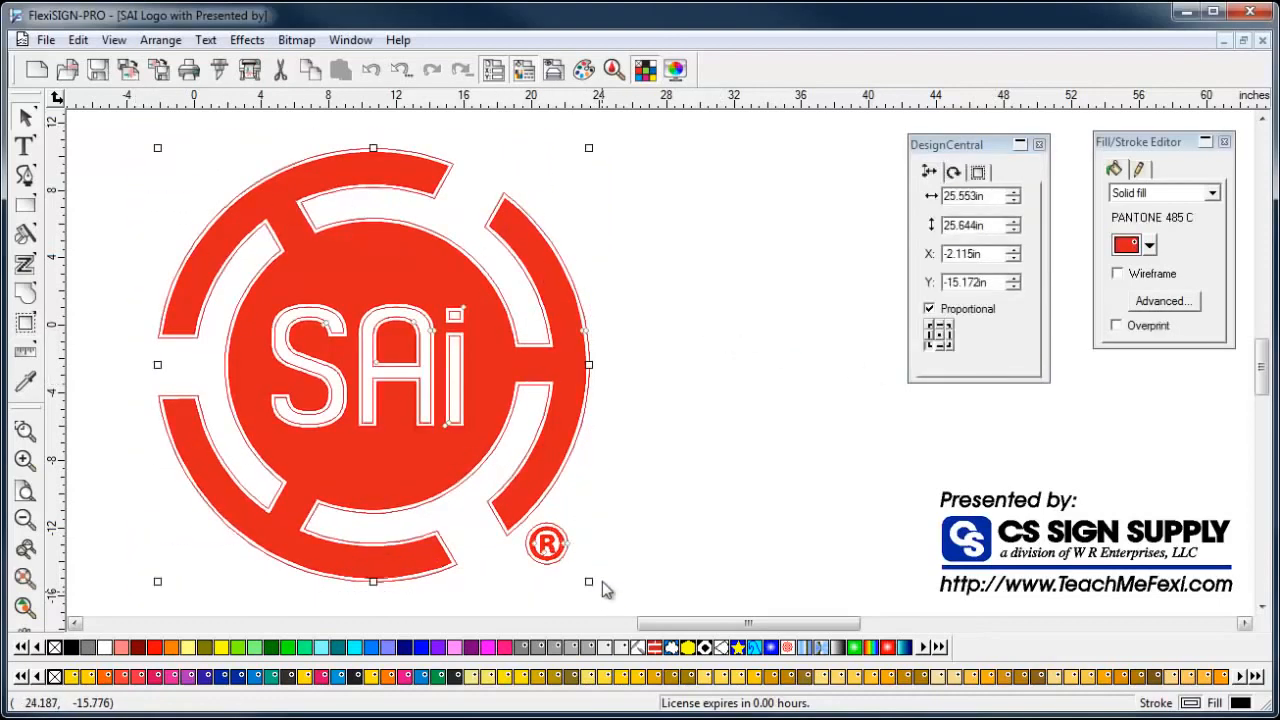
pyautogui.click(251, 70)
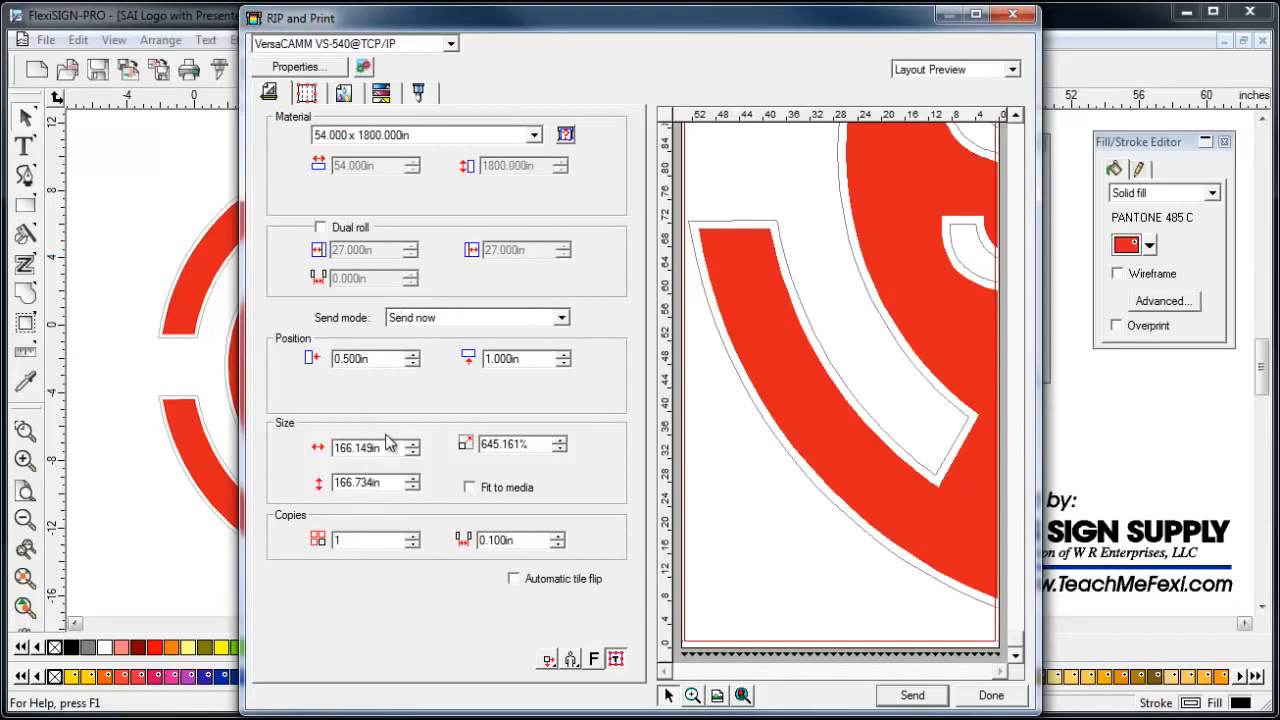
pyautogui.moveTo(378, 448); pyautogui.dragTo(243, 446)
pyautogui.write('24')
pyautogui.press('Tab')
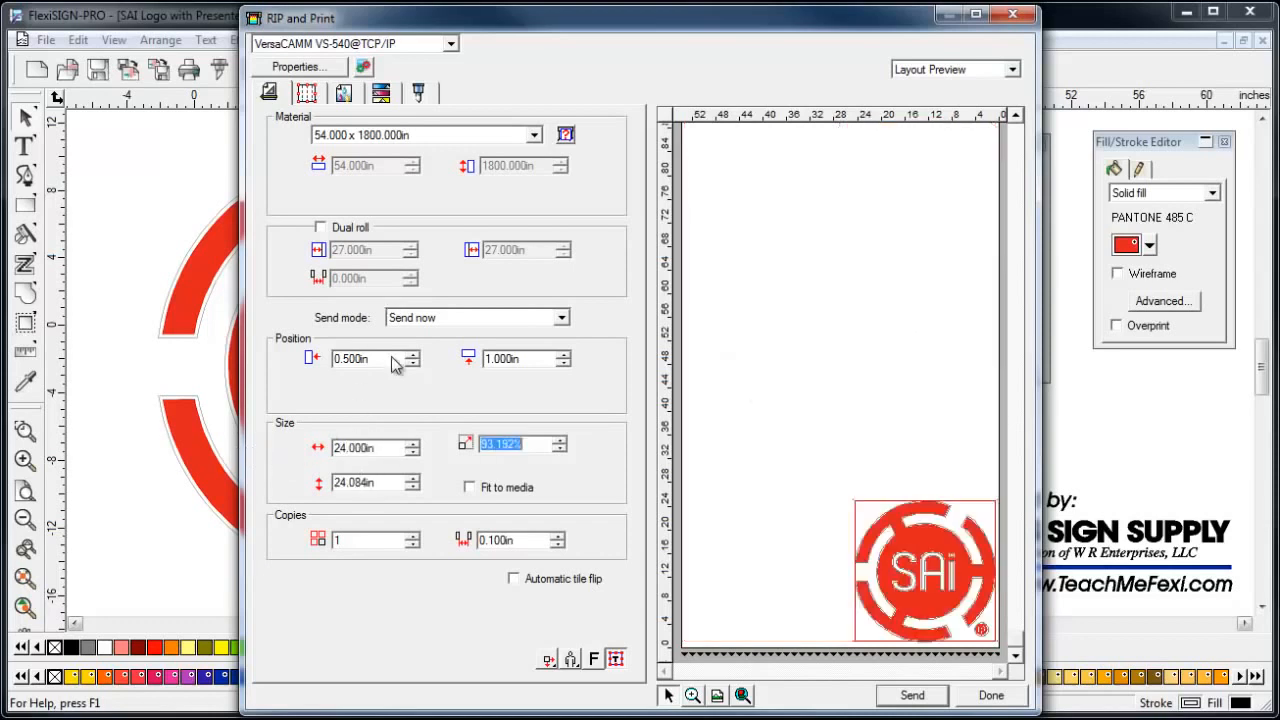
# Step: Open the cutter setup of the logo's print job and acknowledge the cutter media size notice
pyautogui.click(420, 93)
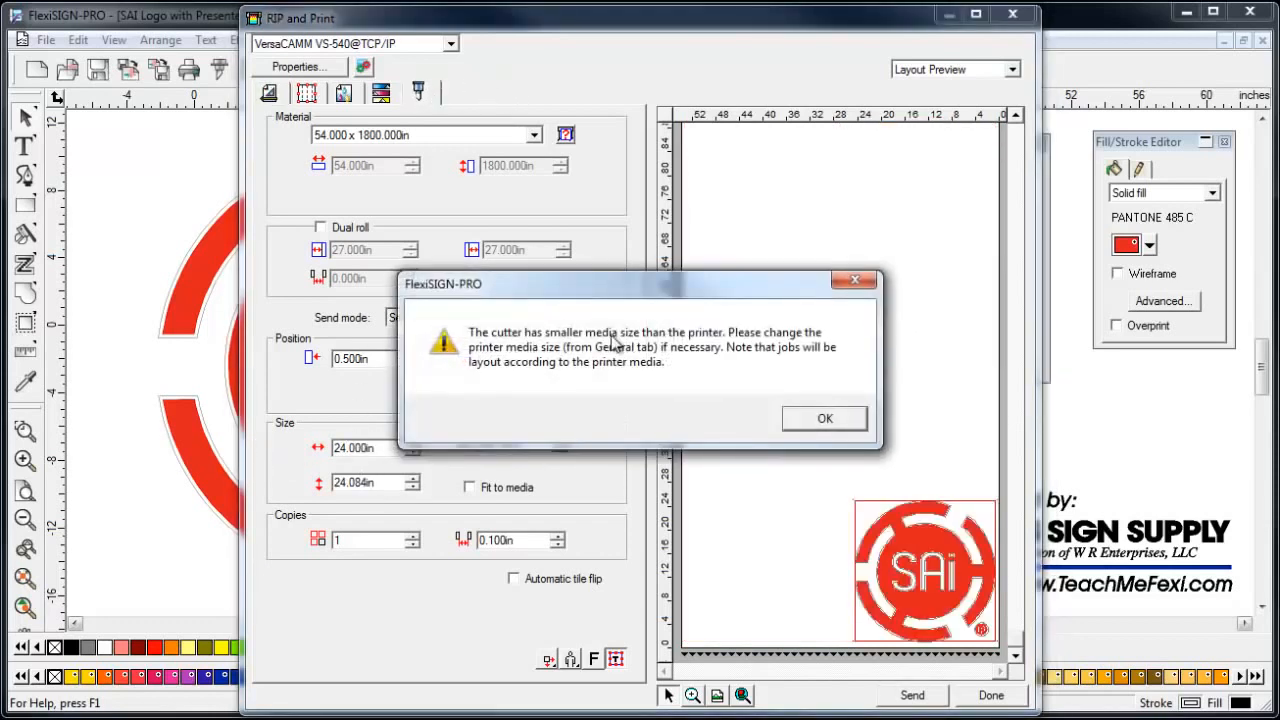
pyautogui.click(820, 418)
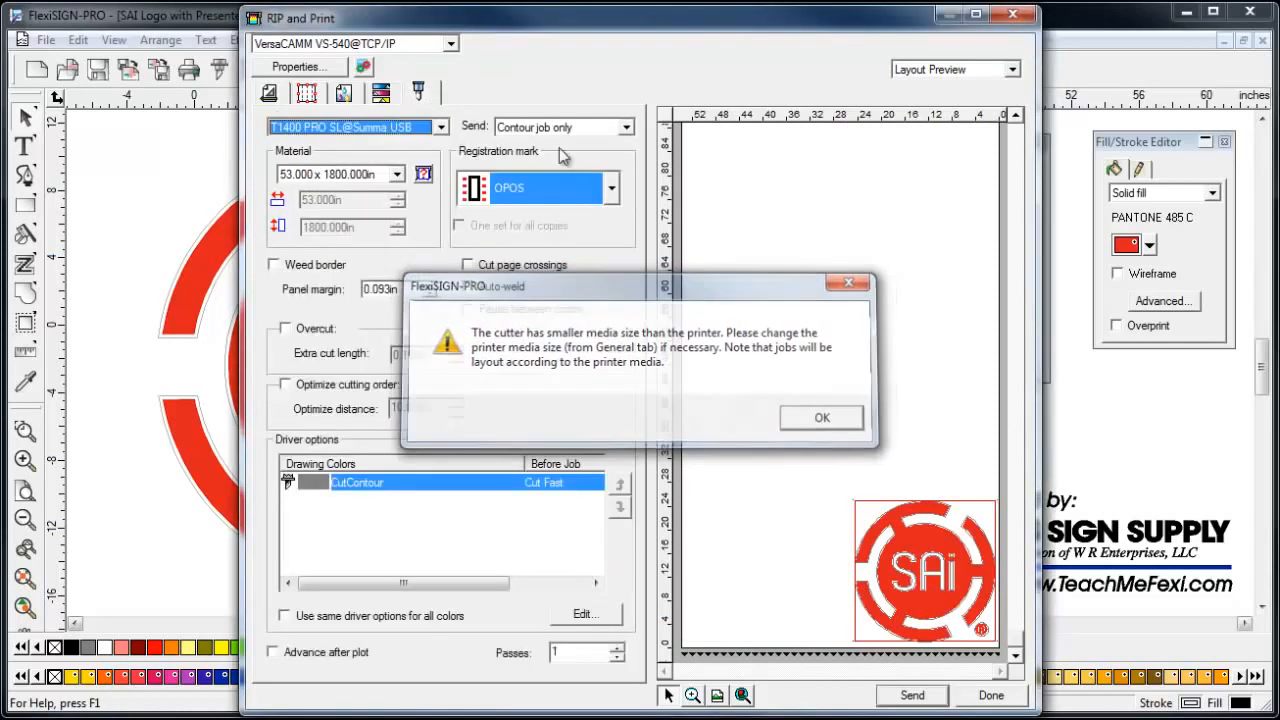
pyautogui.click(425, 93)
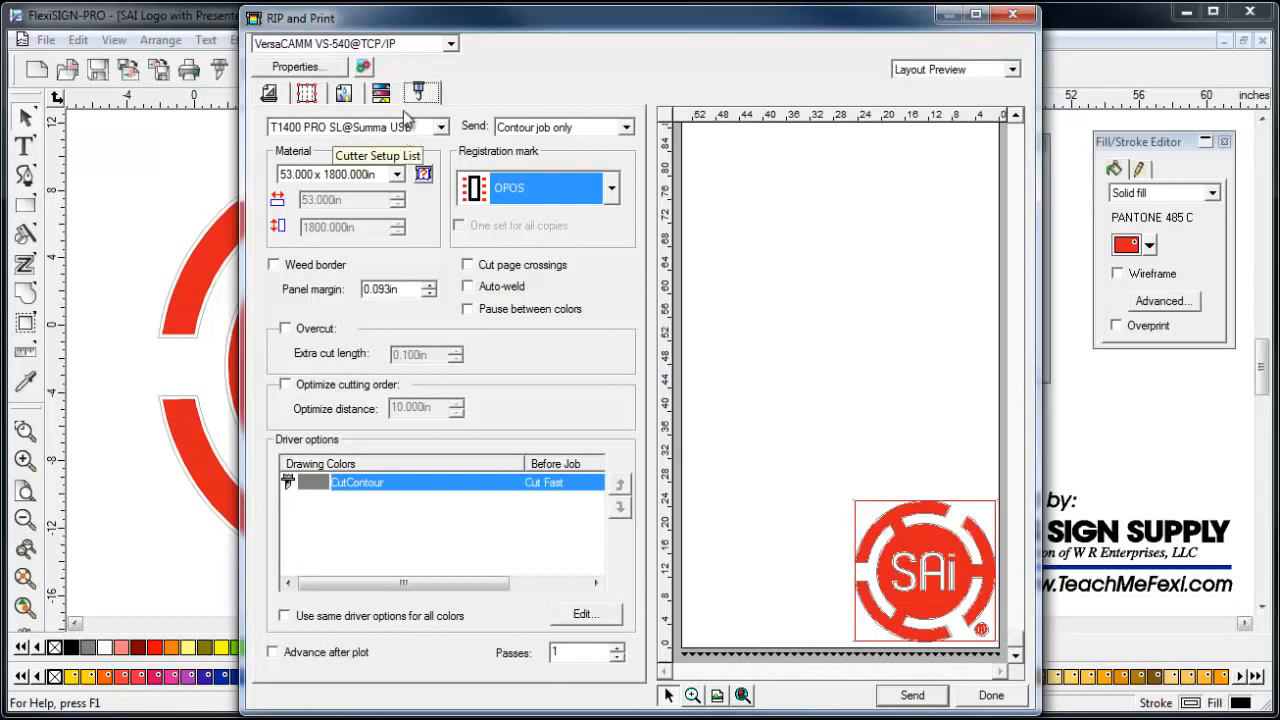
# Step: Choose the VersaCAMM VS-540 as the cutter and set the logo to send as a hybrid job
pyautogui.click(377, 131)
pyautogui.click(378, 144)
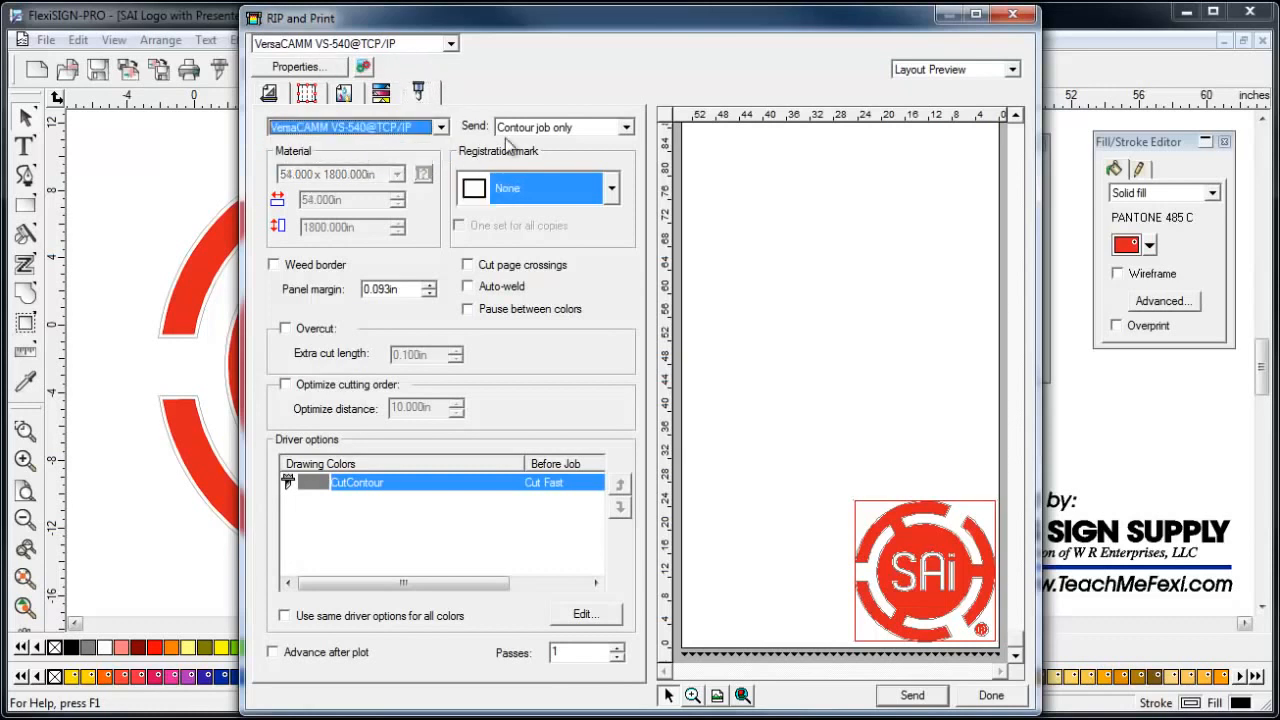
pyautogui.click(543, 130)
pyautogui.click(543, 146)
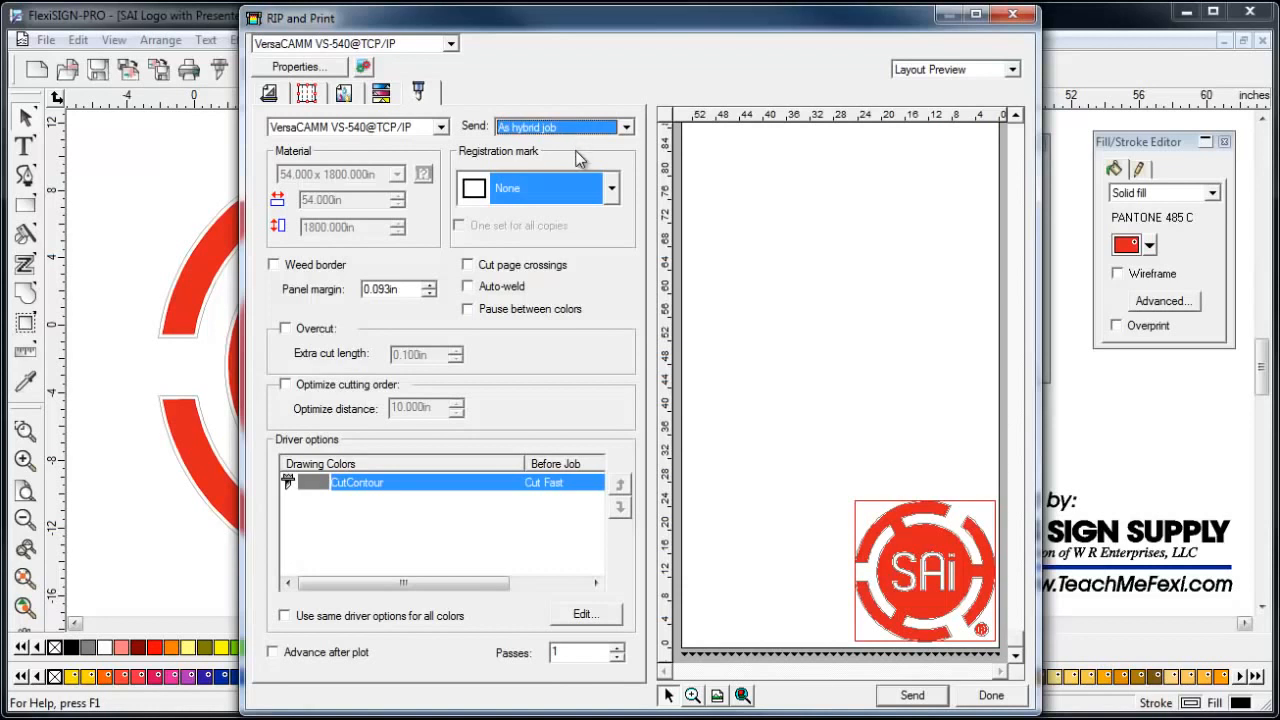
# Step: Configure the T1400 PRO SL as the cutter with OPOS registration marks, sending the print job only
pyautogui.click(441, 128)
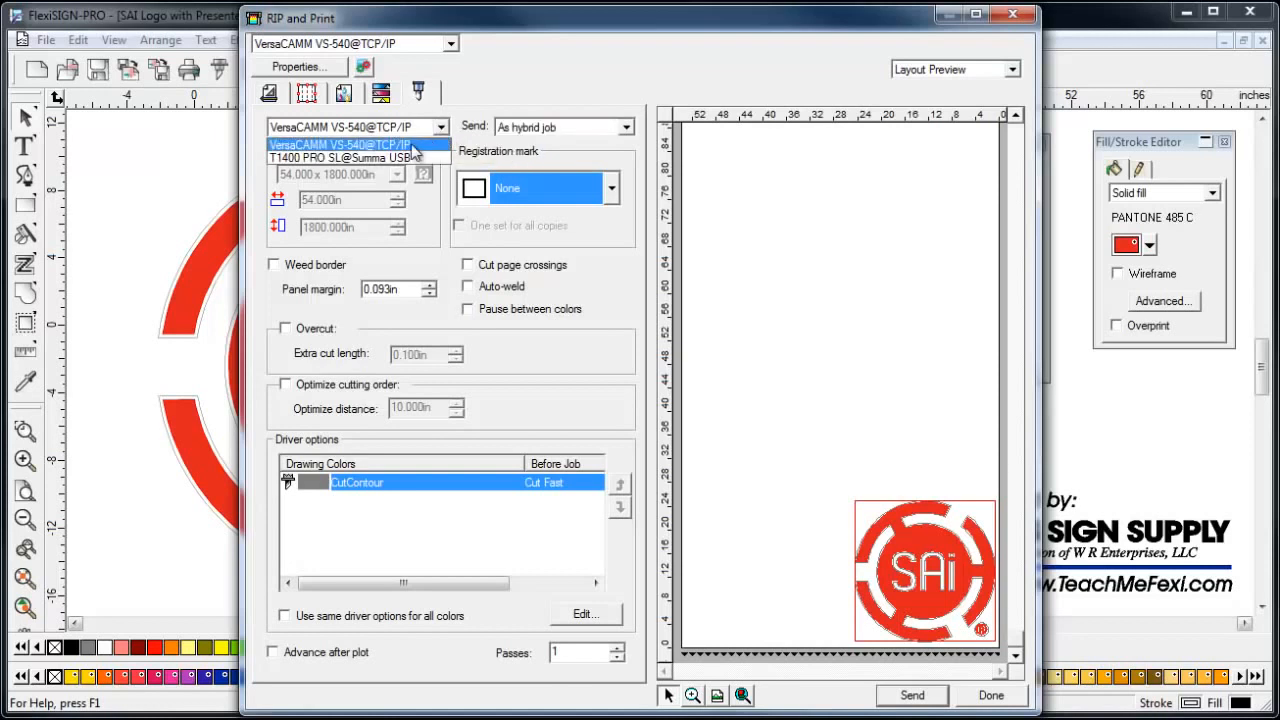
pyautogui.click(414, 161)
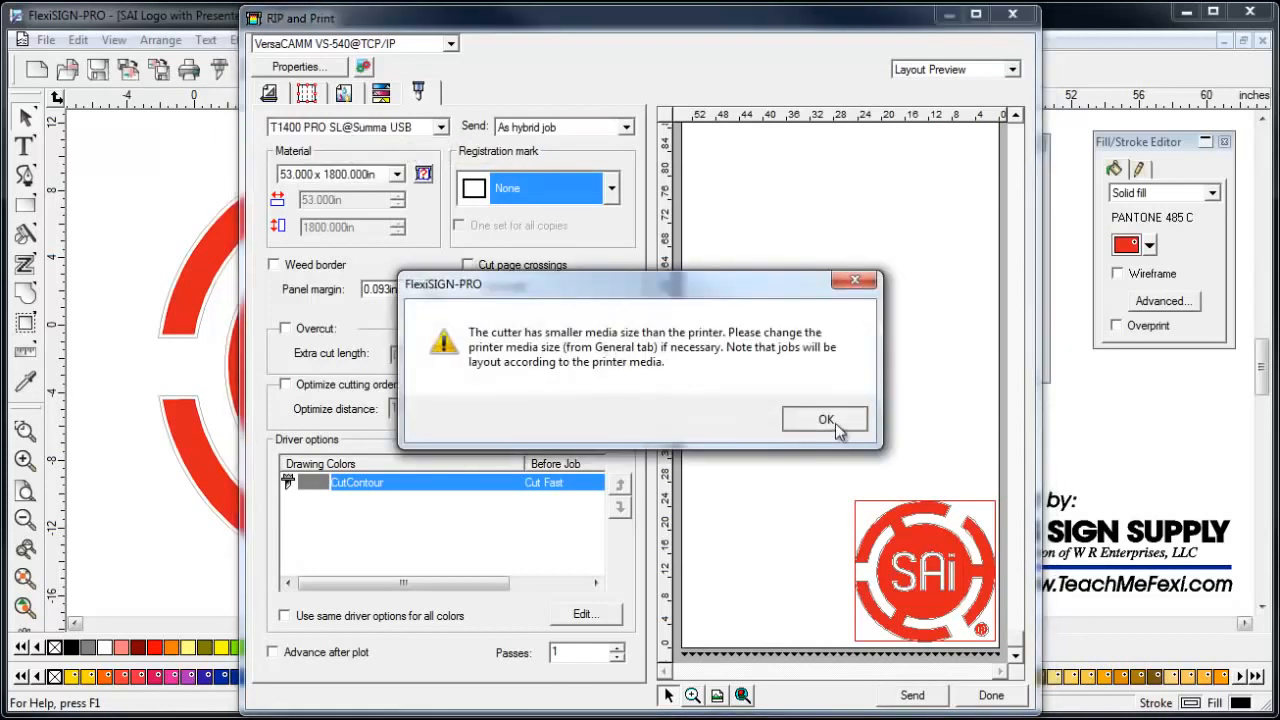
pyautogui.click(825, 419)
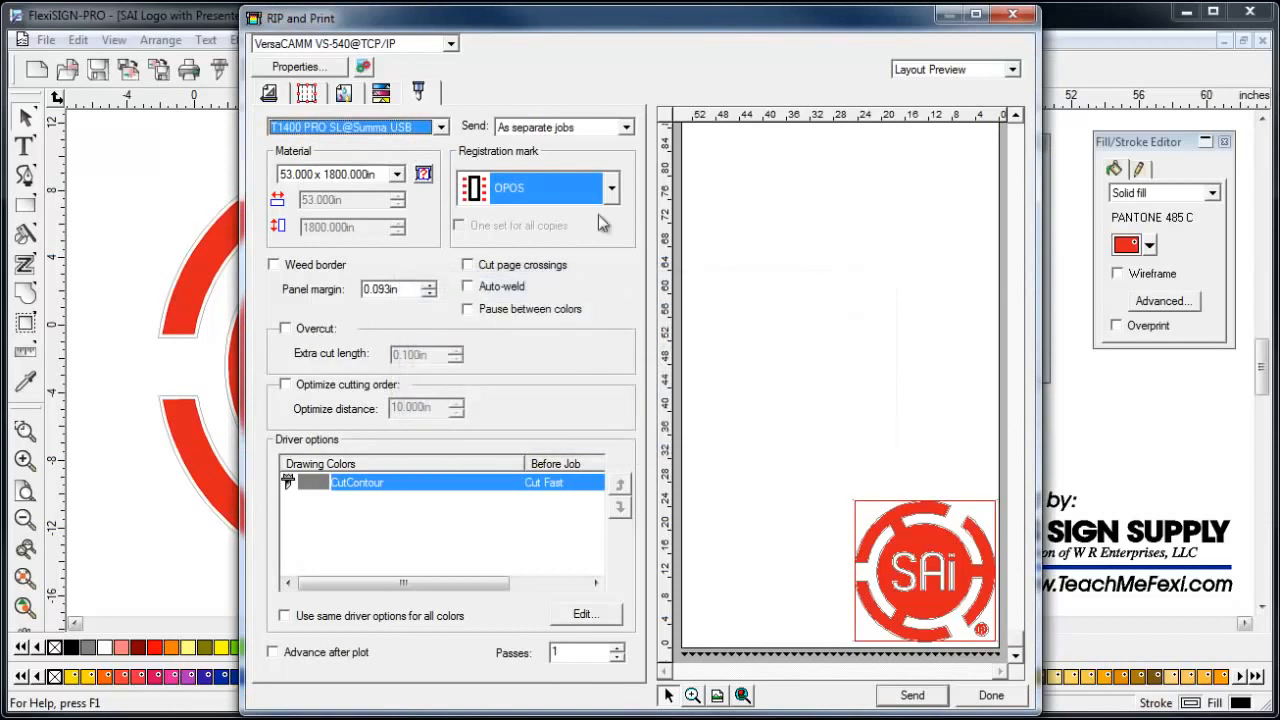
pyautogui.click(615, 129)
pyautogui.click(560, 168)
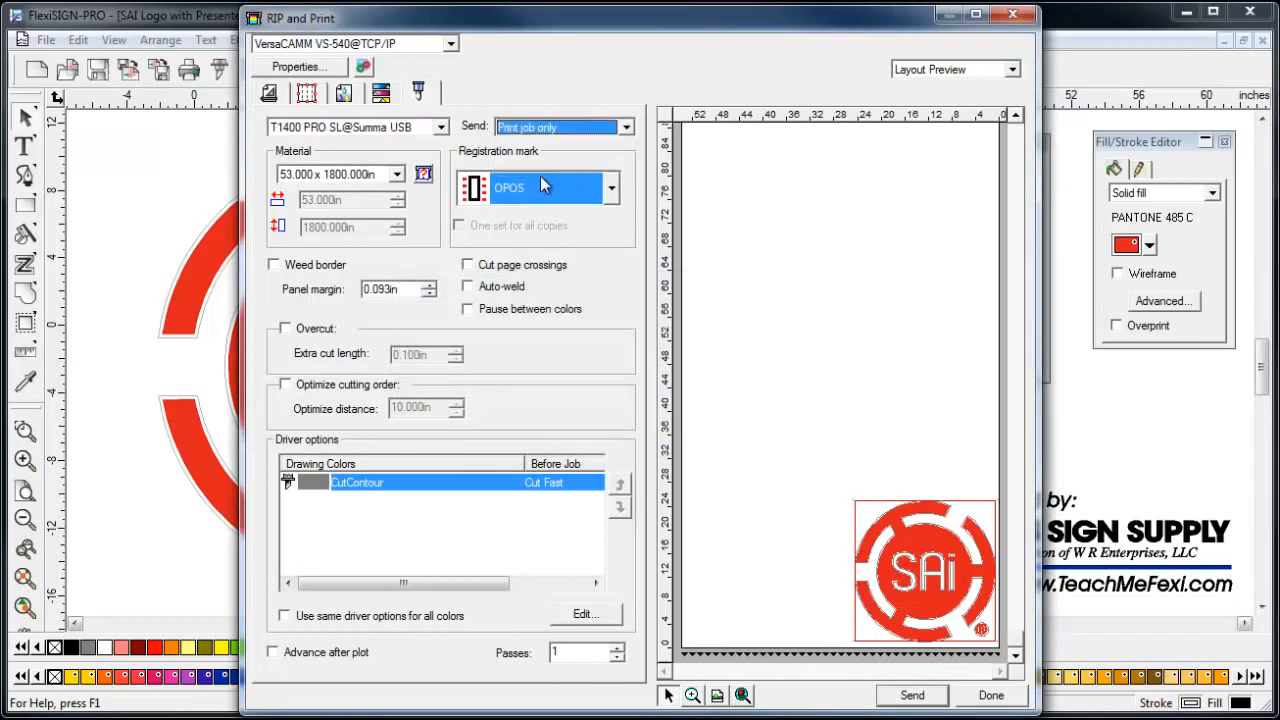
pyautogui.click(545, 199)
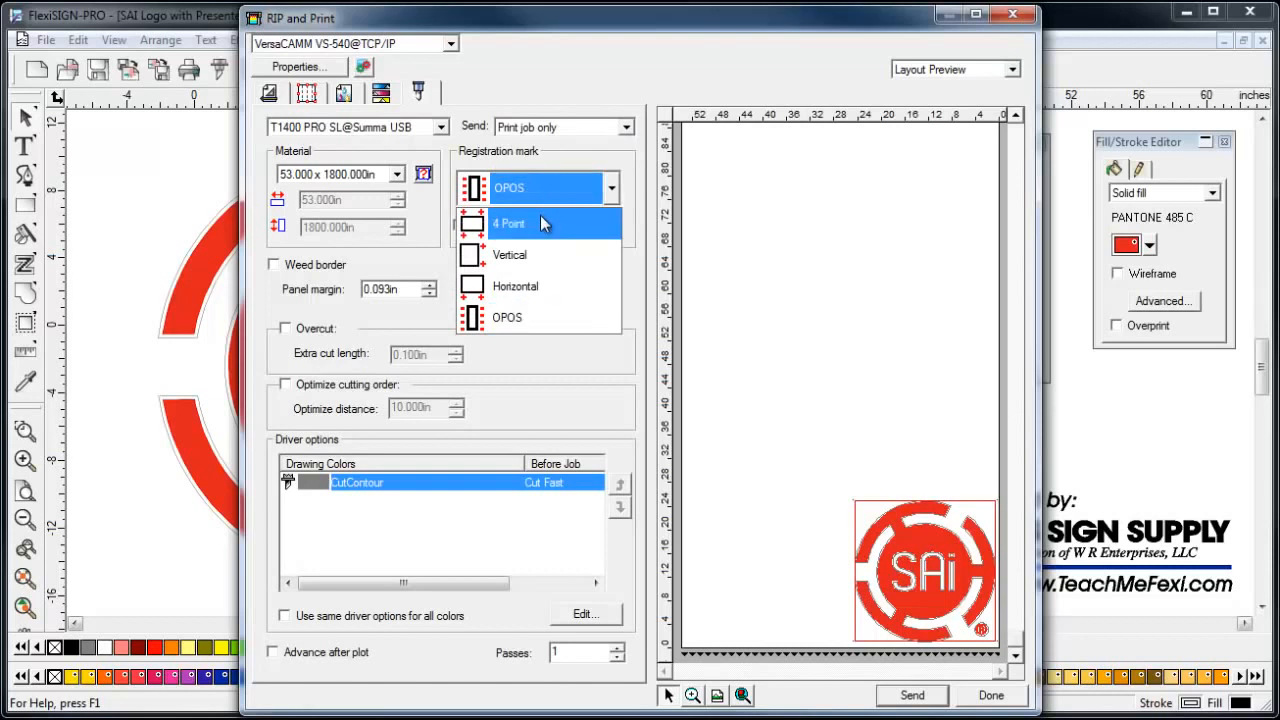
pyautogui.click(524, 318)
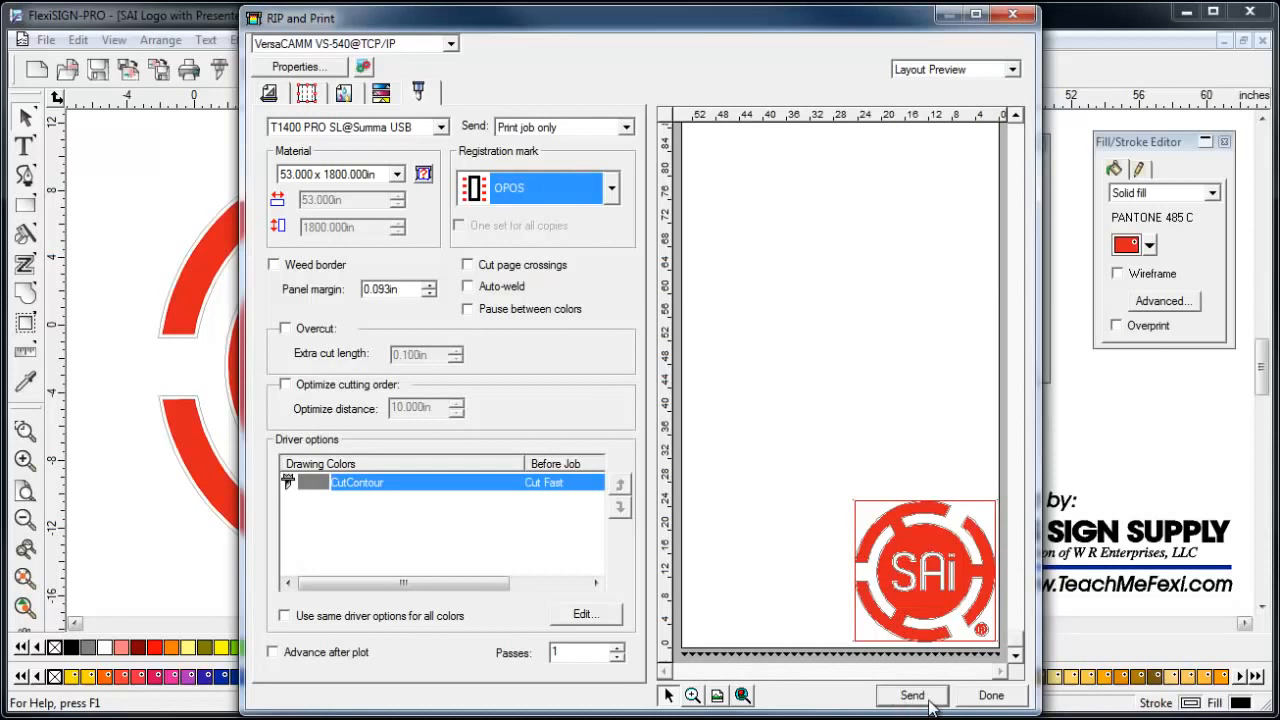
# Step: Set the output to send the contour job only, then close RIP and Print and deselect the artwork
pyautogui.click(590, 130)
pyautogui.click(549, 172)
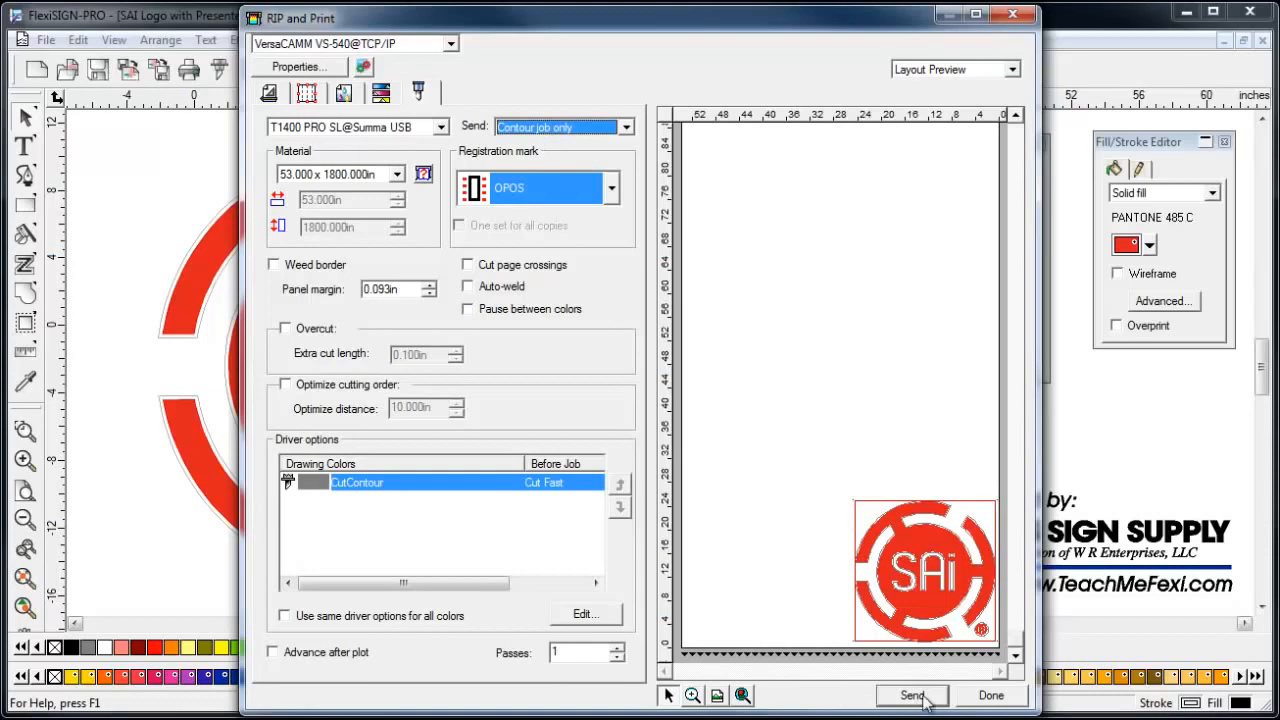
pyautogui.click(992, 696)
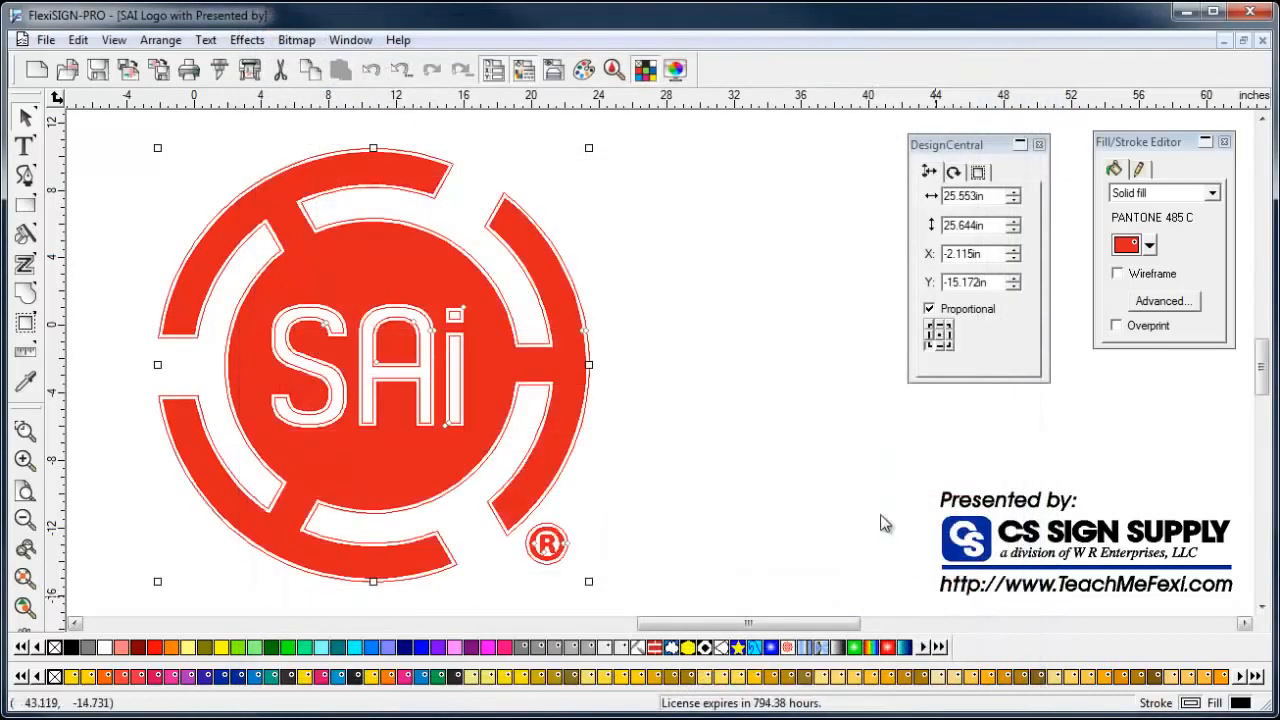
pyautogui.click(740, 354)
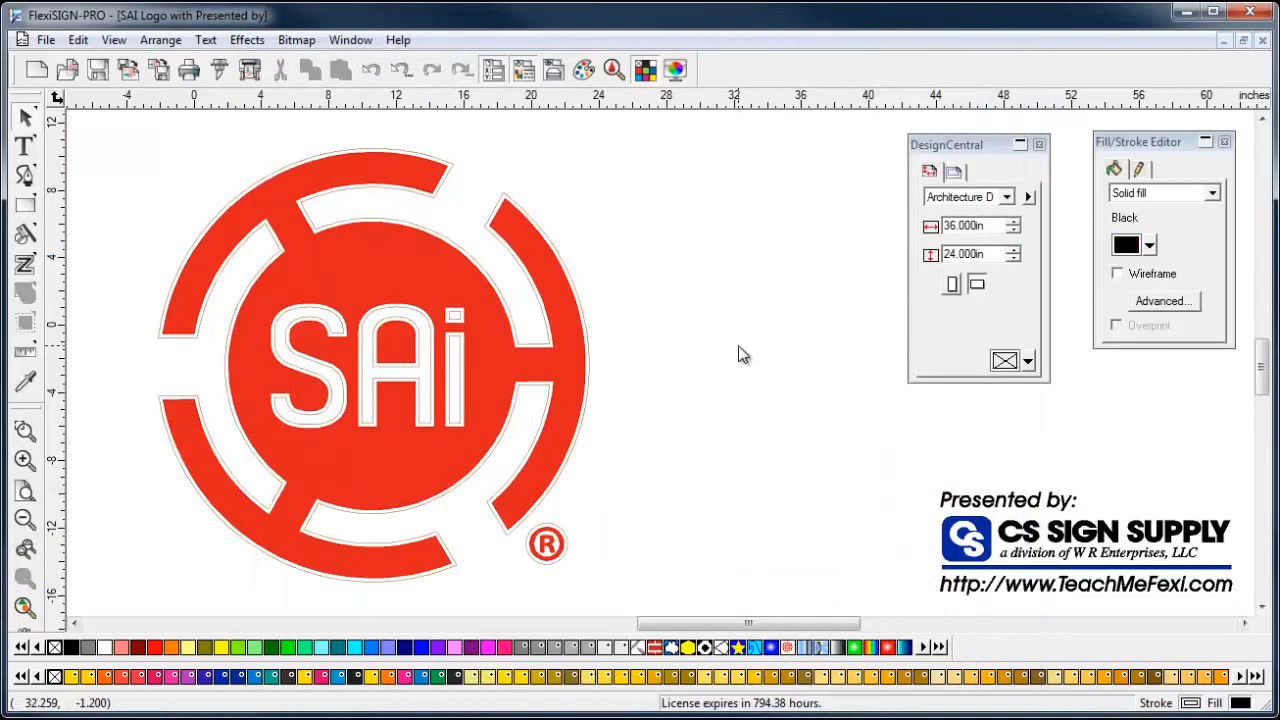